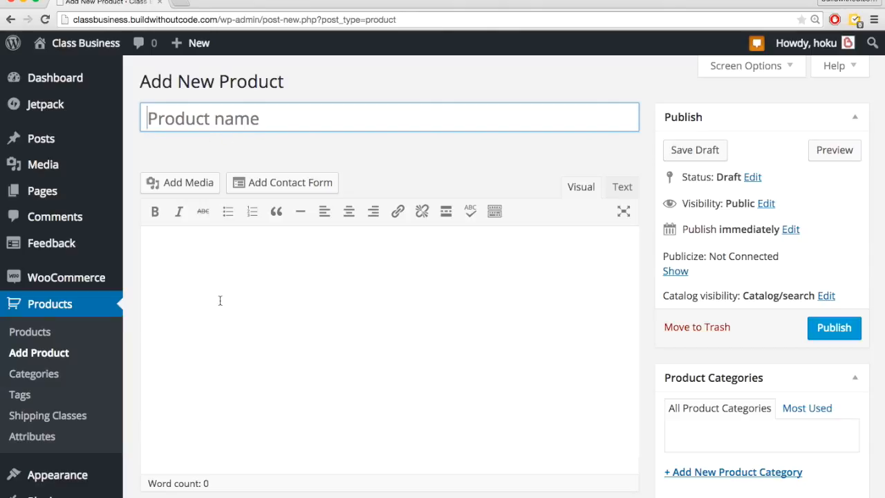
# Step: Enter the product name "Make A Website From Scratch Without Code- The Ultimate WordPress Course" and copy the full course description in from Google Docs
pyautogui.click(202, 121)
pyautogui.press('super+v')
pyautogui.click(235, 287)
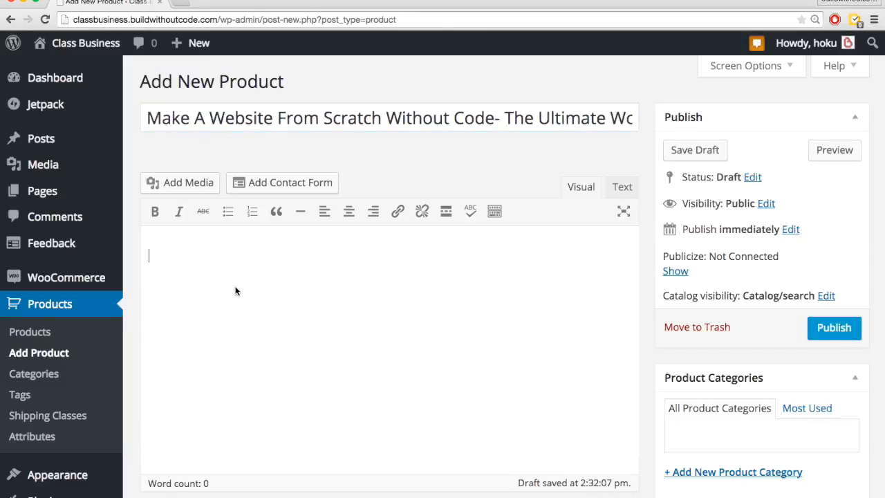
pyautogui.press('super+Tab')
pyautogui.hotkey('ctrl', 'Tab')
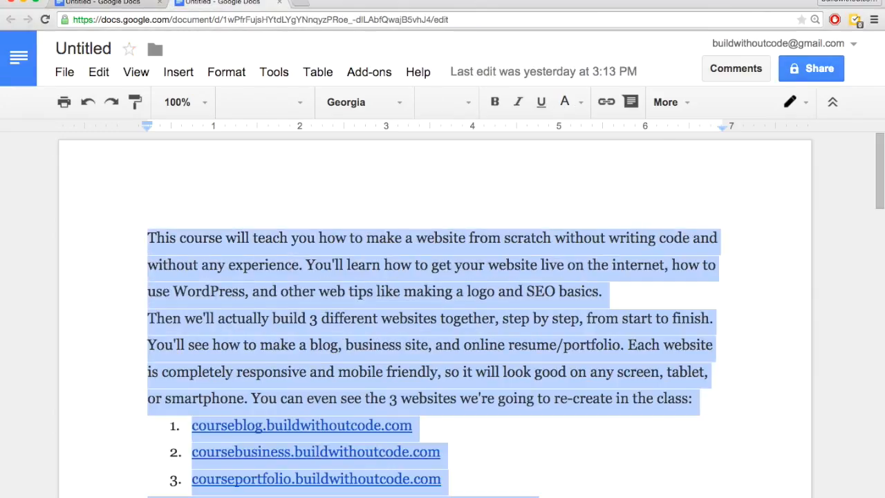
pyautogui.press('super+Tab')
pyautogui.press('super+v')
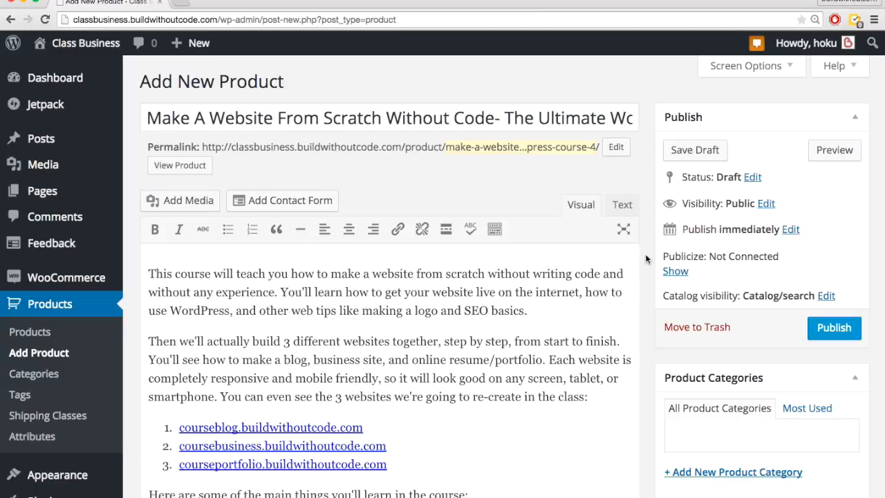
# Step: Upload the image "The ultimate WordPress course.jpg" and set it as the product's featured image
pyautogui.scroll(-5, 649, 264)
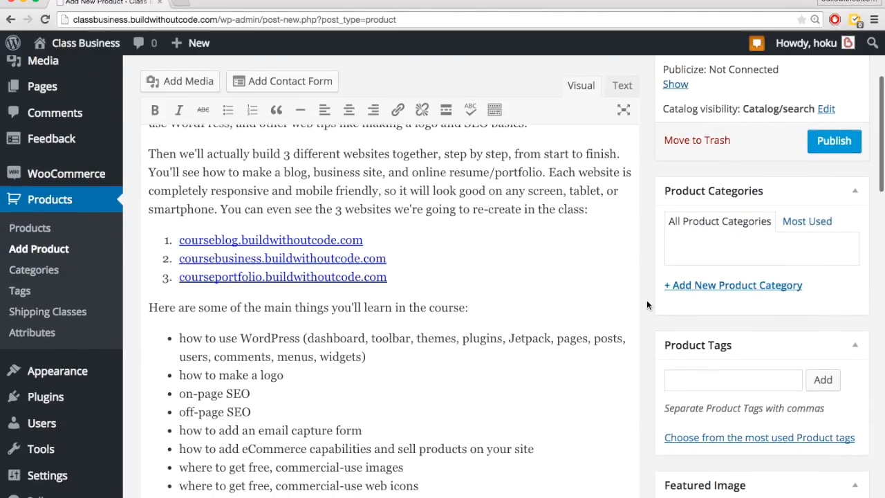
pyautogui.scroll(-3, 646, 304)
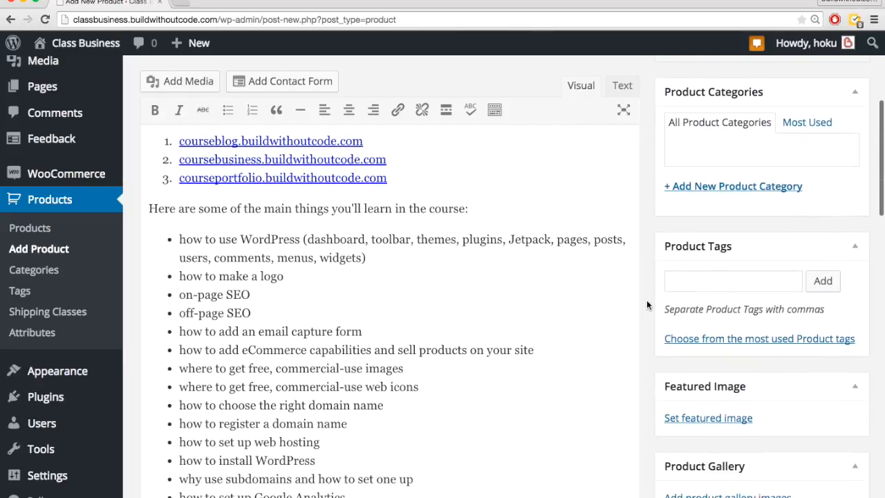
pyautogui.scroll(-4, 646, 305)
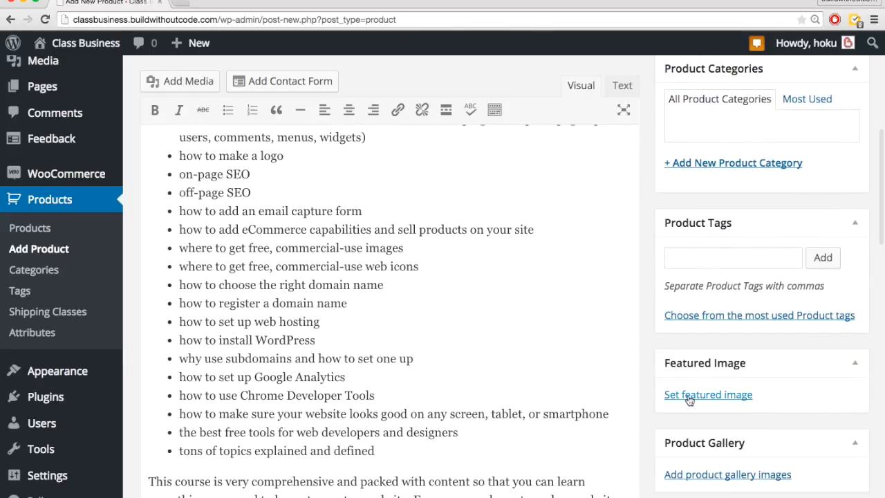
pyautogui.click(689, 401)
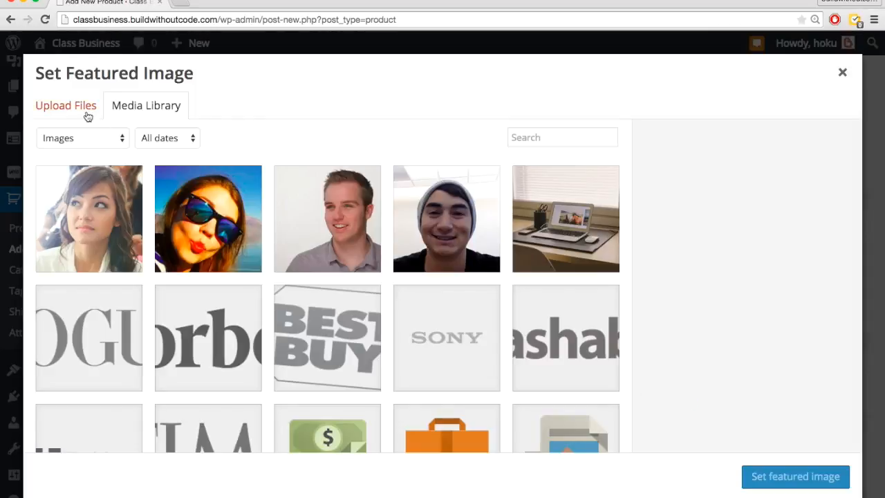
pyautogui.click(87, 114)
pyautogui.click(441, 308)
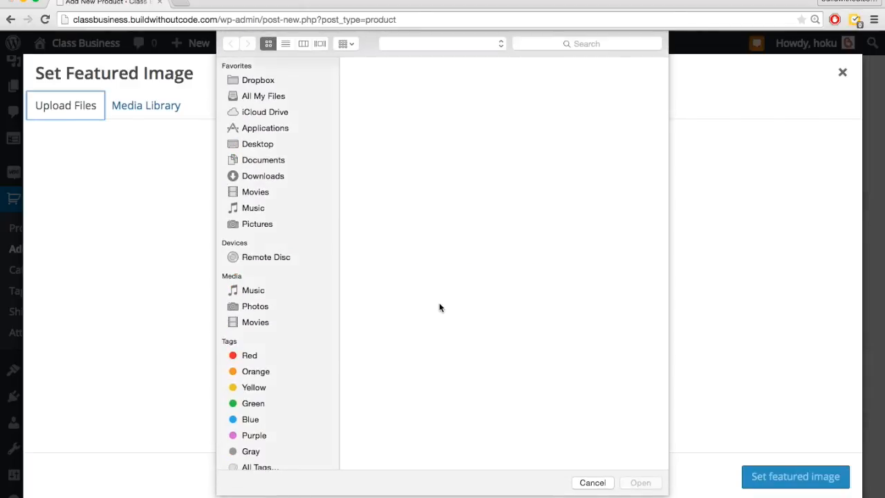
pyautogui.scroll(-3, 497, 245)
pyautogui.doubleClick(600, 352)
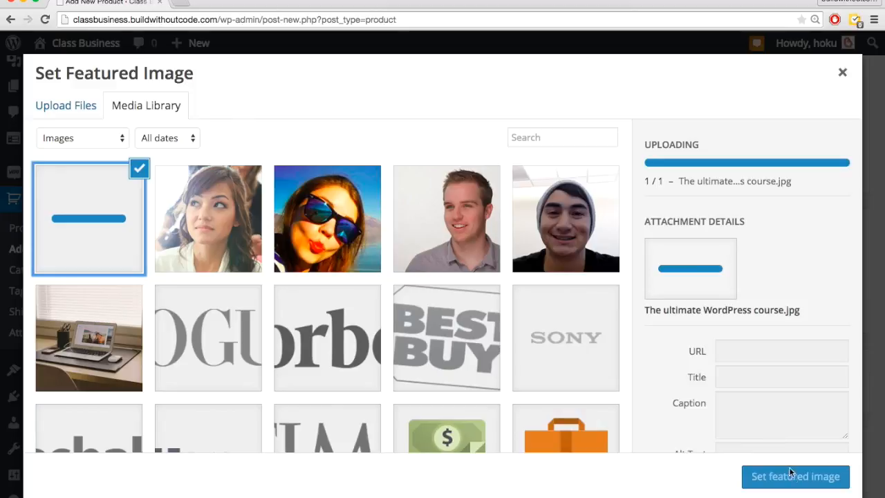
pyautogui.click(796, 476)
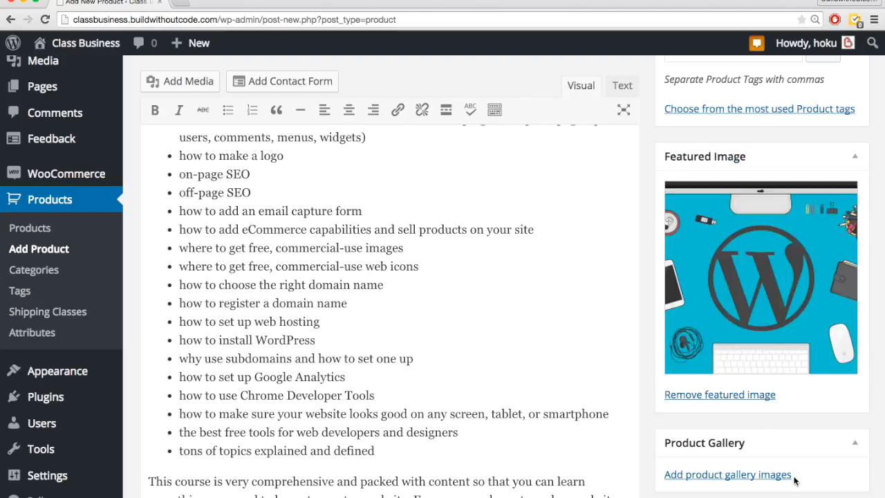
# Step: Upload the Blog image from the business class folder and add it to the product gallery
pyautogui.click(740, 476)
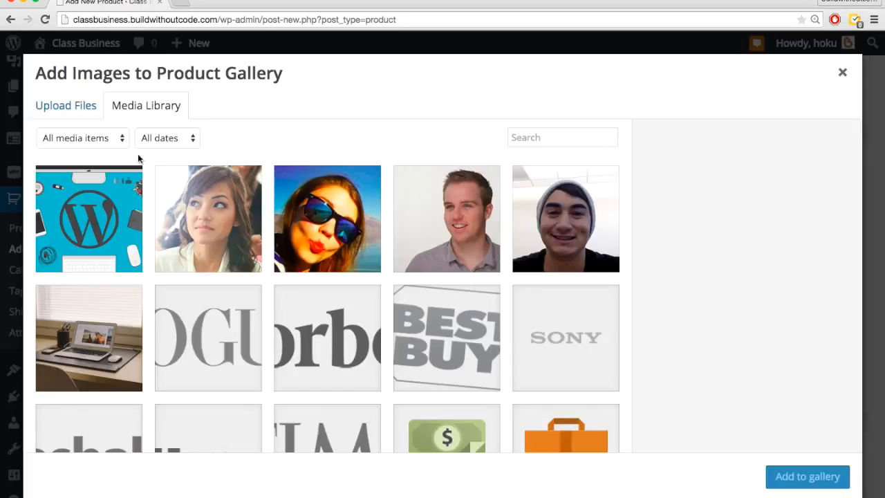
pyautogui.click(74, 104)
pyautogui.click(443, 313)
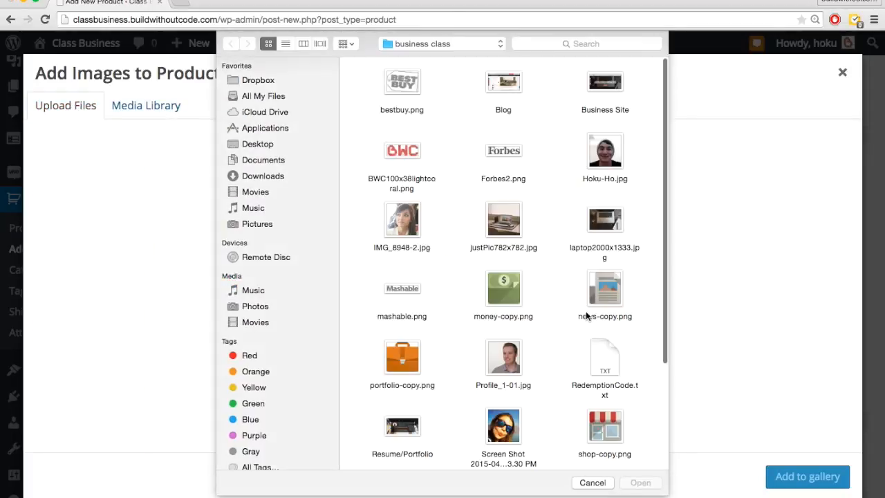
pyautogui.doubleClick(505, 83)
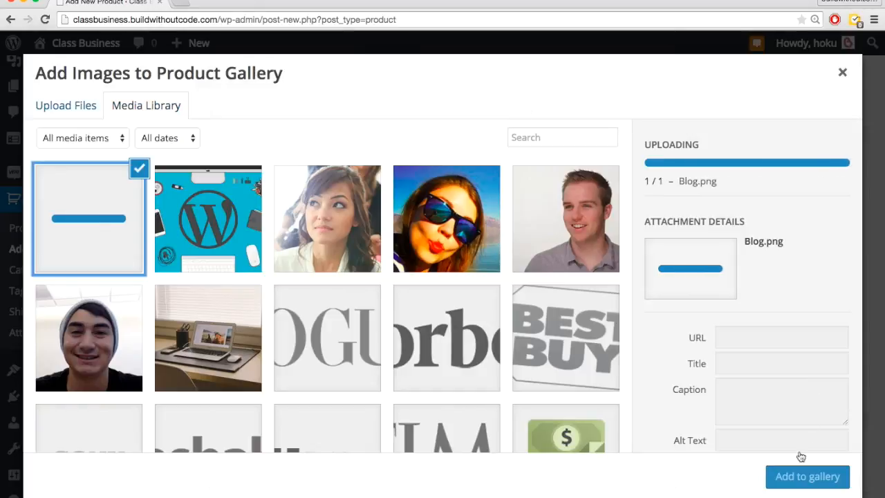
pyautogui.click(805, 474)
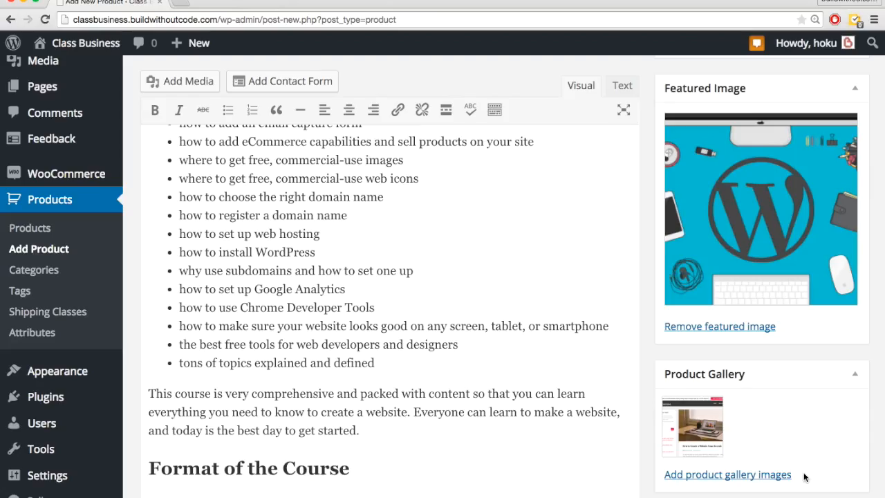
# Step: Upload the Business Site image from the business class folder and add it to the product gallery
pyautogui.click(768, 475)
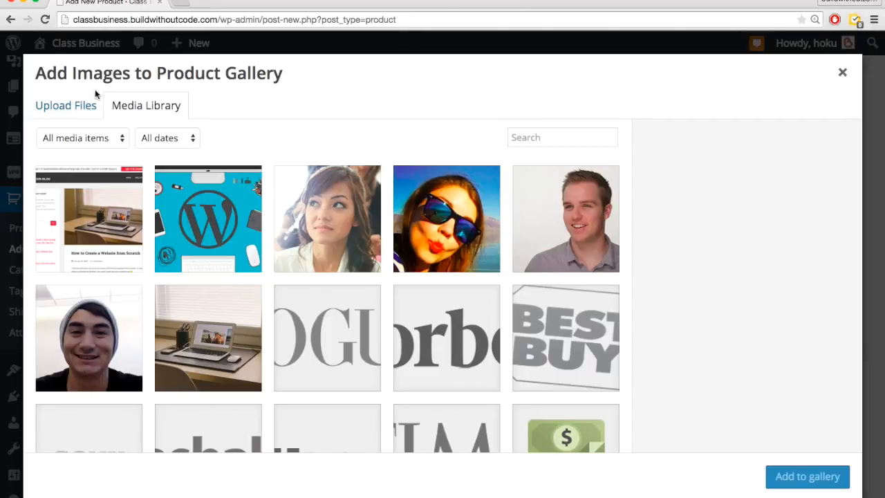
pyautogui.click(72, 111)
pyautogui.click(444, 302)
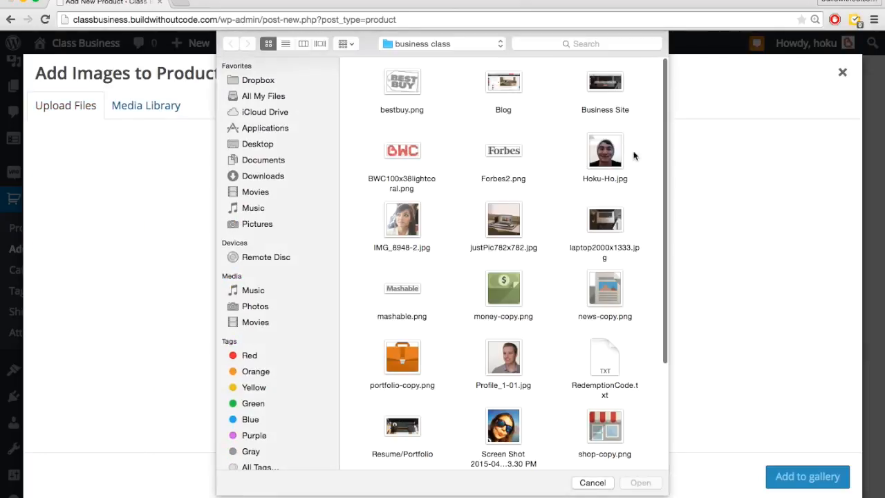
pyautogui.doubleClick(605, 83)
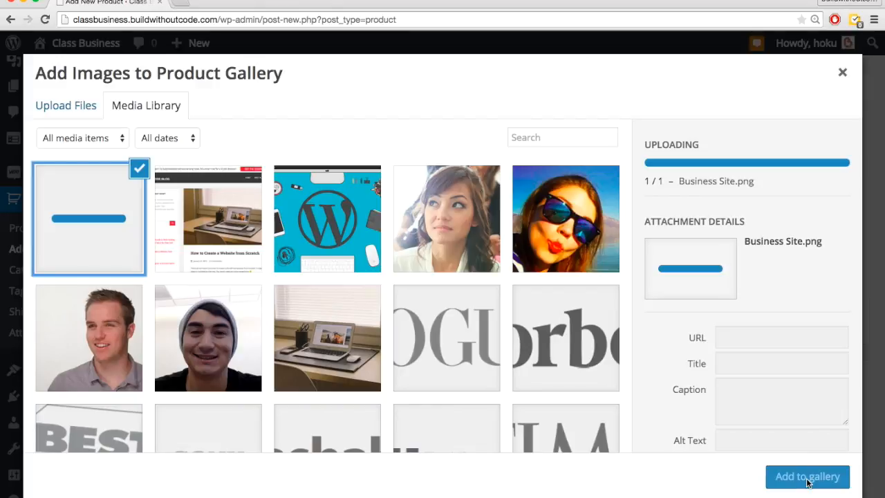
pyautogui.click(808, 476)
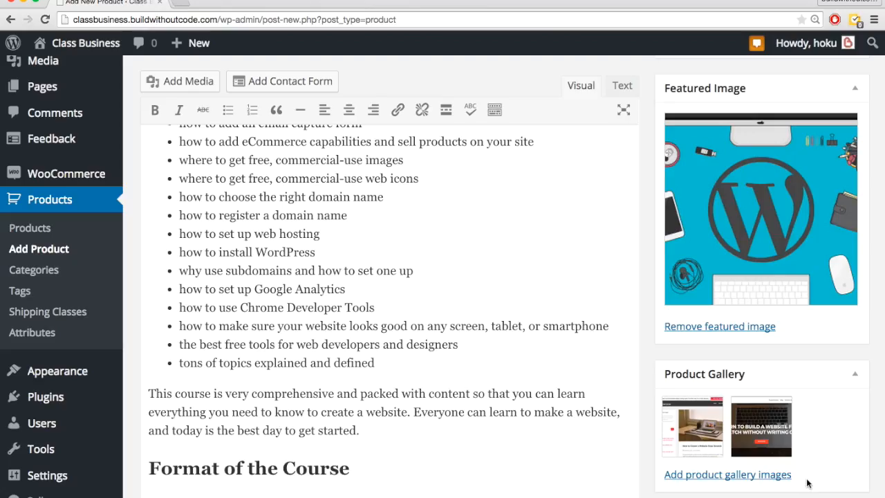
# Step: Upload the Resume/Portfolio image from the business class folder and add it to the product gallery
pyautogui.click(690, 476)
pyautogui.click(89, 108)
pyautogui.click(456, 301)
pyautogui.scroll(-4, 533, 234)
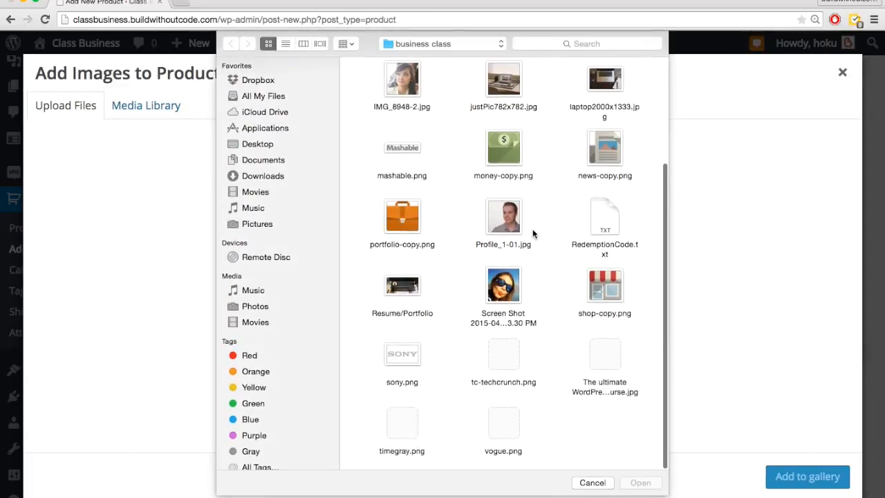
pyautogui.doubleClick(402, 287)
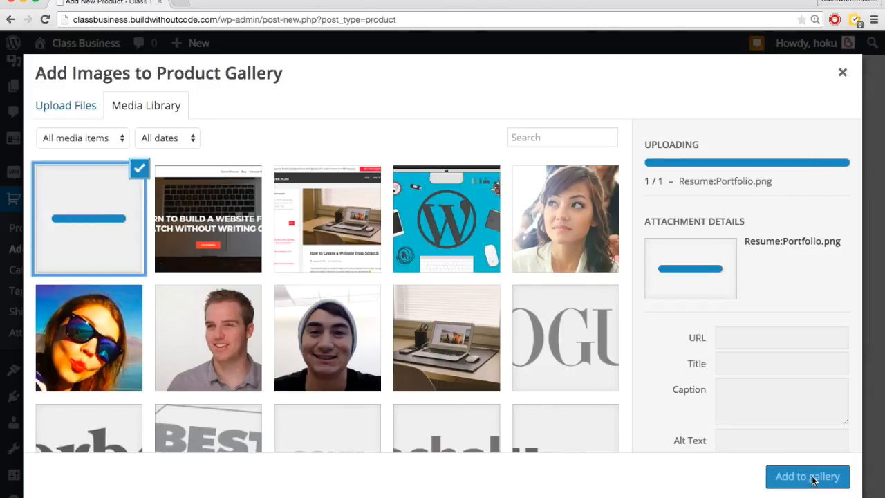
pyautogui.click(813, 480)
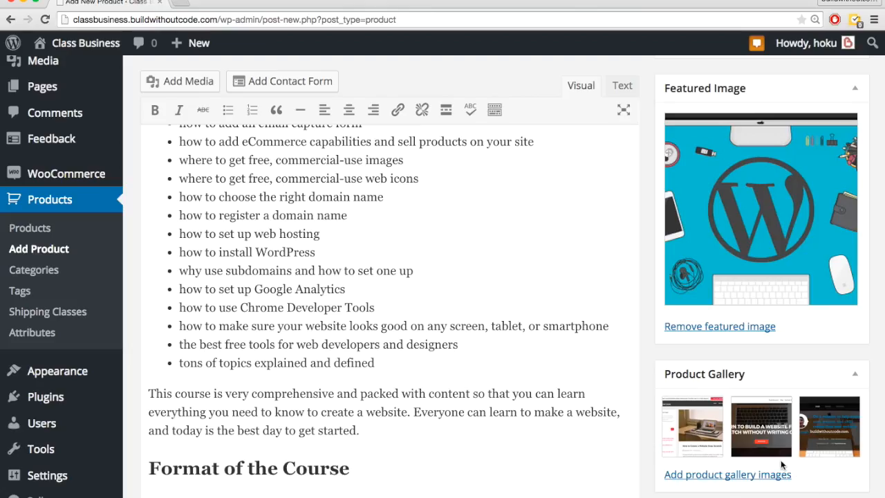
# Step: Fill in the product short description with the brief course summary copied from the other Google Docs document
pyautogui.scroll(-10, 641, 378)
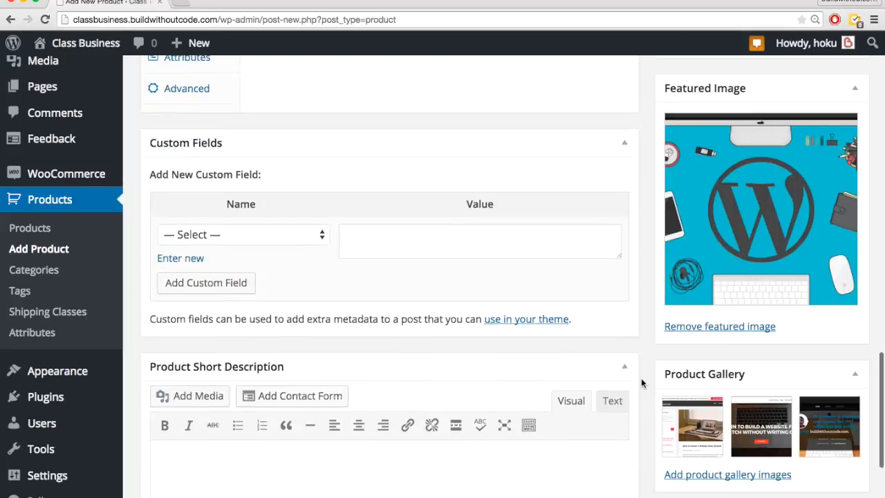
pyautogui.scroll(-4, 641, 378)
pyautogui.click(330, 280)
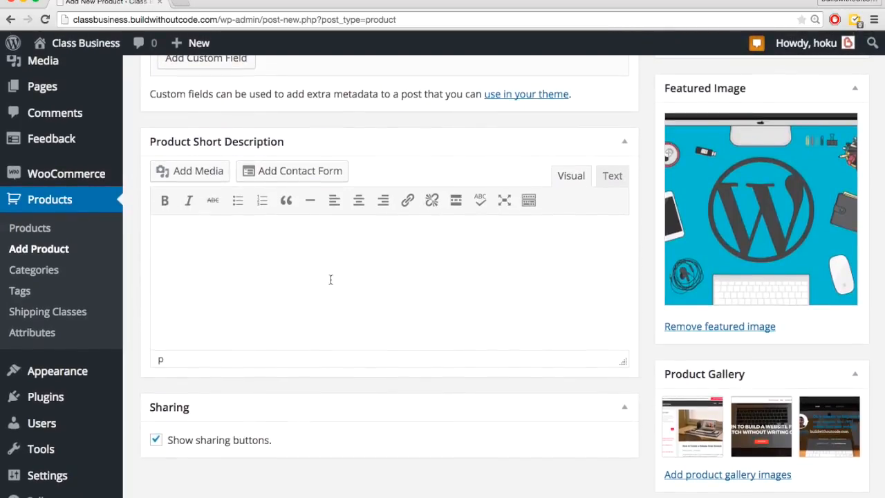
pyautogui.press('super+grave')
pyautogui.hotkey('ctrl', 'shift', 'Tab')
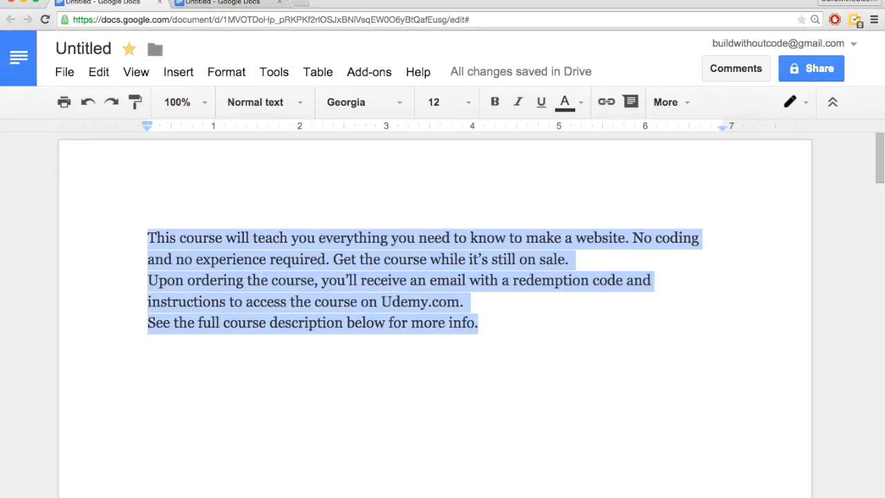
pyautogui.press('super+grave')
pyautogui.write('This course will teach you everything you need to know to make a website. No coding and no experience required. Get the course while it’s still on sale. Upon ordering the course, you’ll receive an email with a redemption code and instructions to access the course on Udemy.com. See the full course description below for more info.')
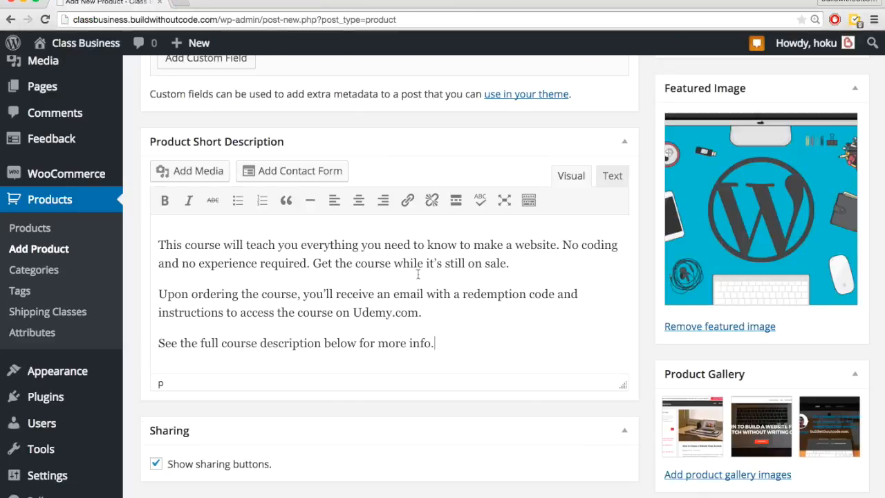
# Step: Preview the product page and check its title and short description
pyautogui.scroll(15, 649, 292)
pyautogui.scroll(5, 649, 293)
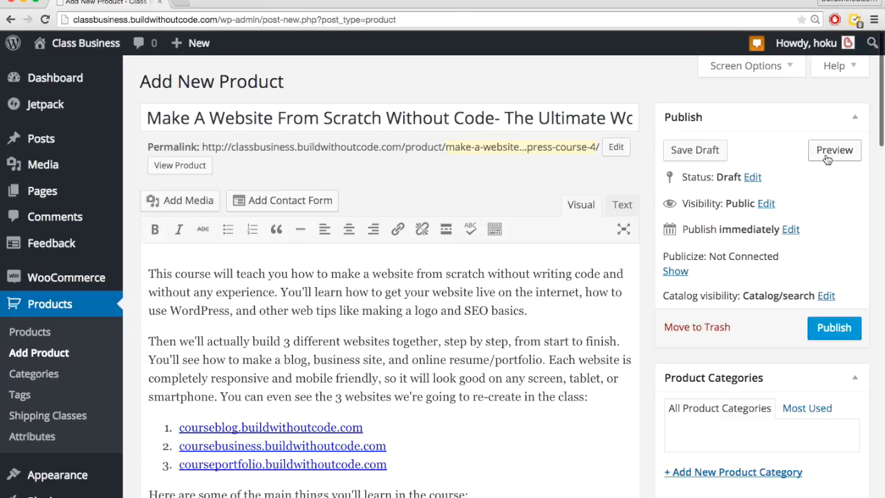
pyautogui.click(827, 154)
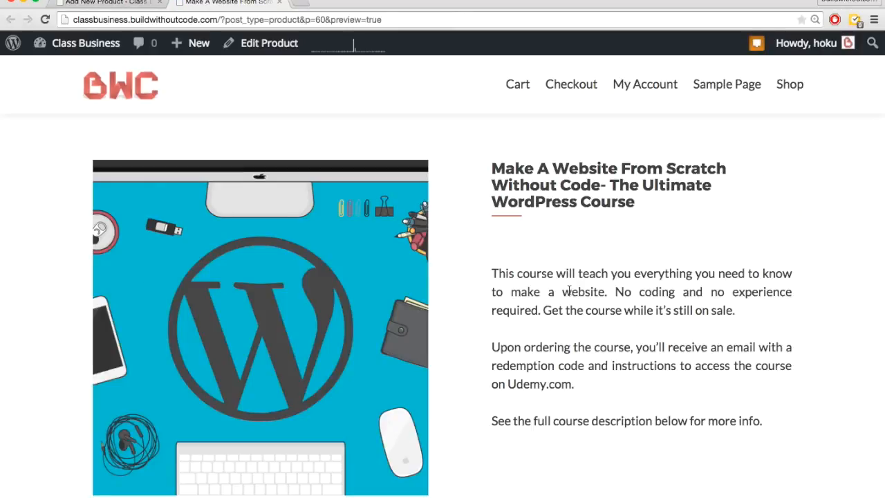
pyautogui.moveTo(639, 201); pyautogui.dragTo(500, 158)
pyautogui.click(512, 295)
pyautogui.moveTo(492, 273); pyautogui.dragTo(792, 422)
pyautogui.click(730, 413)
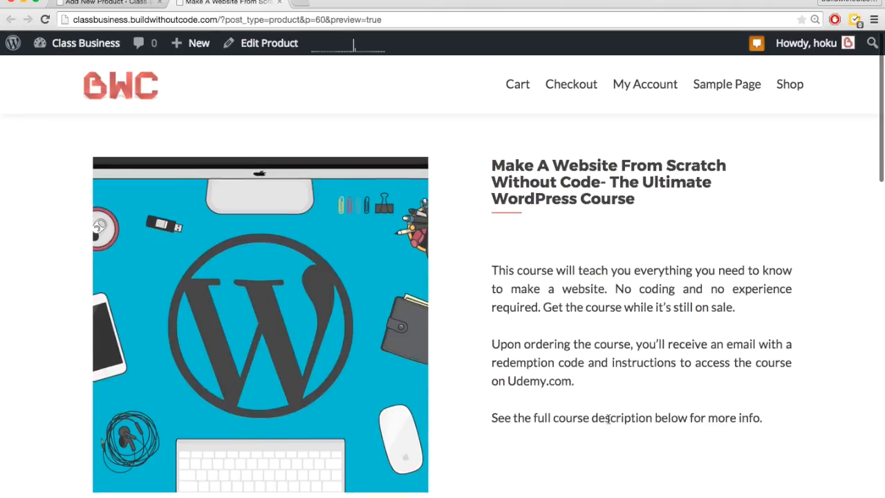
# Step: View the enlarged product image in the preview, close it, and look through the full course description
pyautogui.scroll(-1, 581, 423)
pyautogui.click(238, 318)
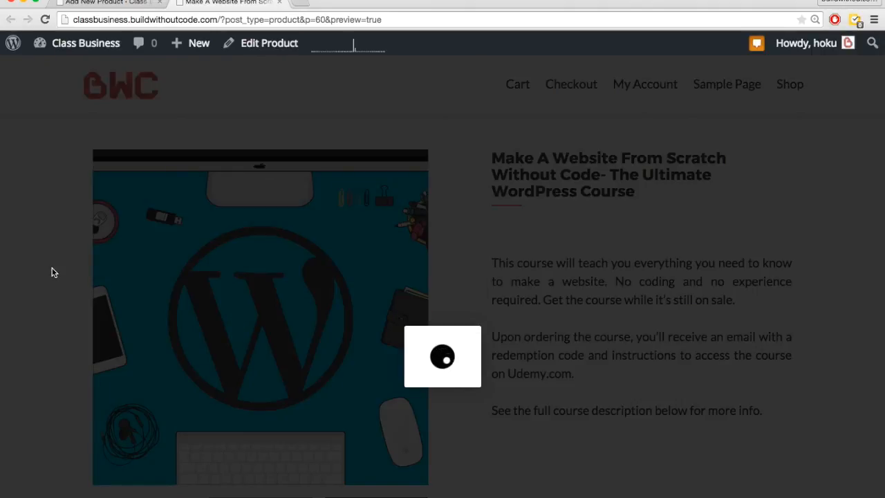
pyautogui.press('Right')
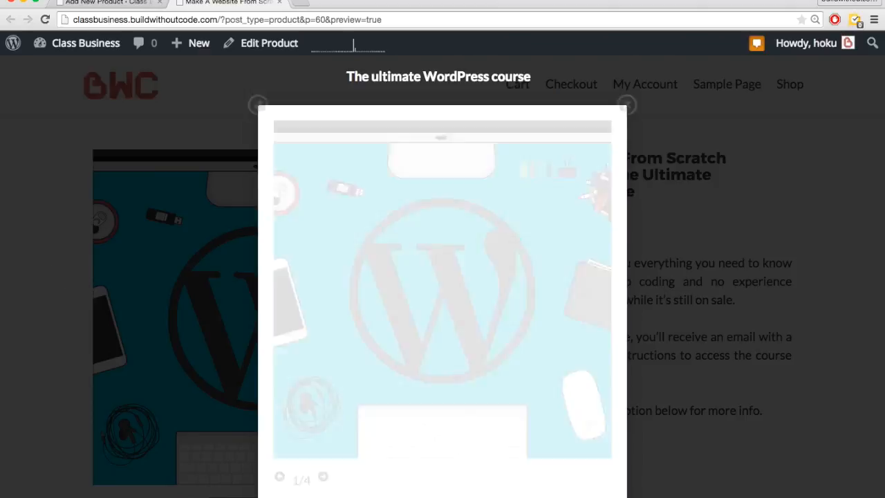
pyautogui.click(34, 256)
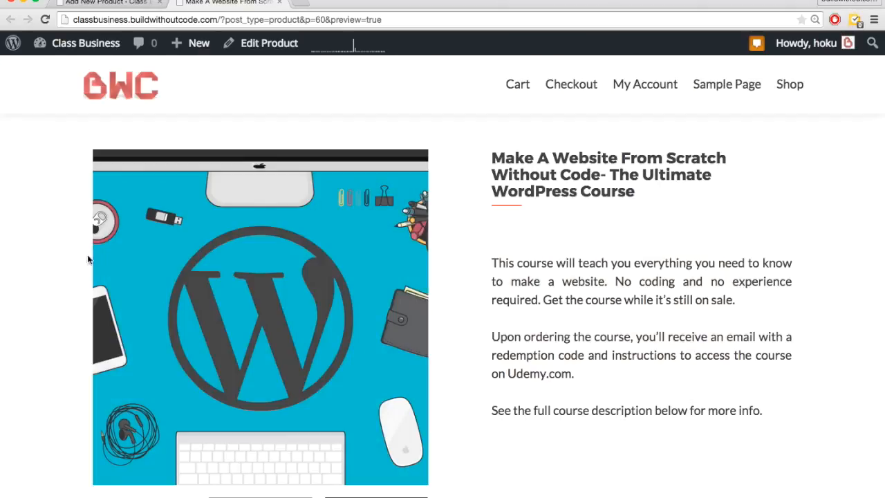
pyautogui.scroll(-6, 534, 343)
pyautogui.scroll(-10, 534, 343)
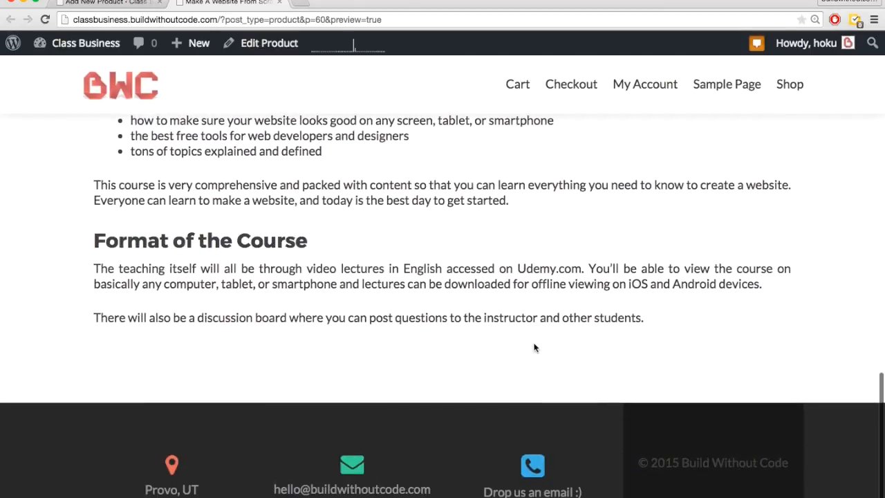
pyautogui.scroll(15, 533, 347)
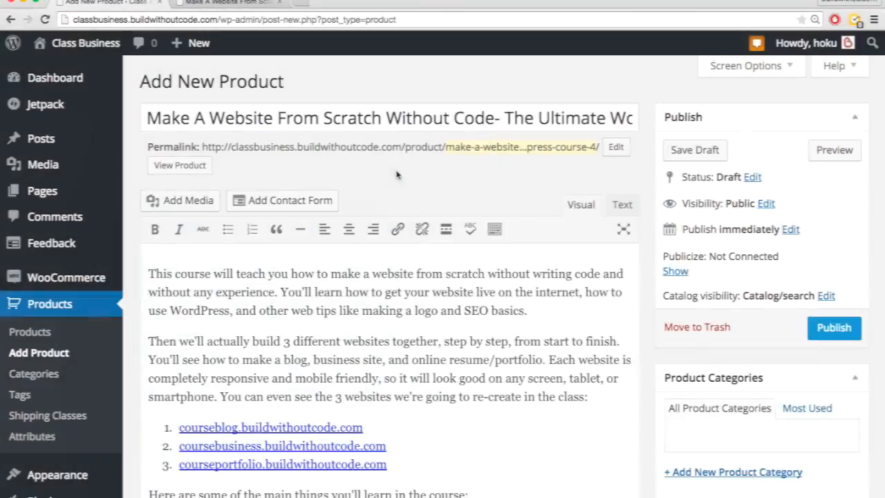
# Step: Look through the available product types in the product data section
pyautogui.scroll(-15, 382, 311)
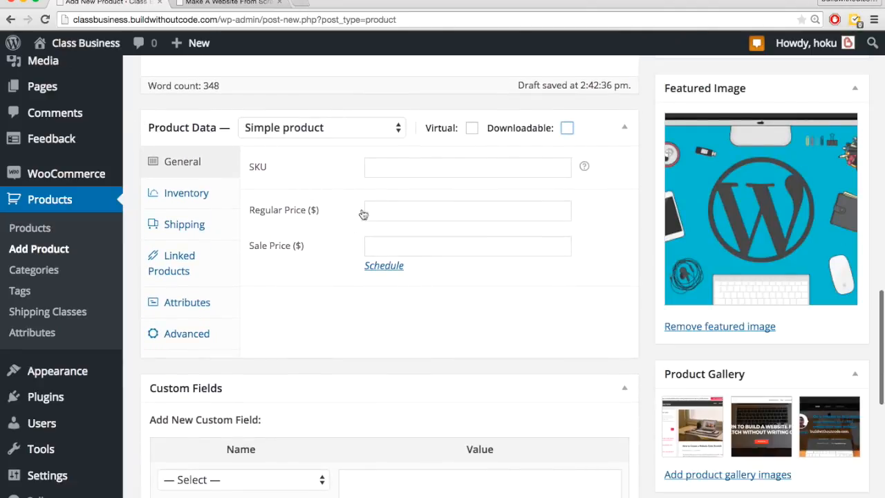
pyautogui.click(393, 130)
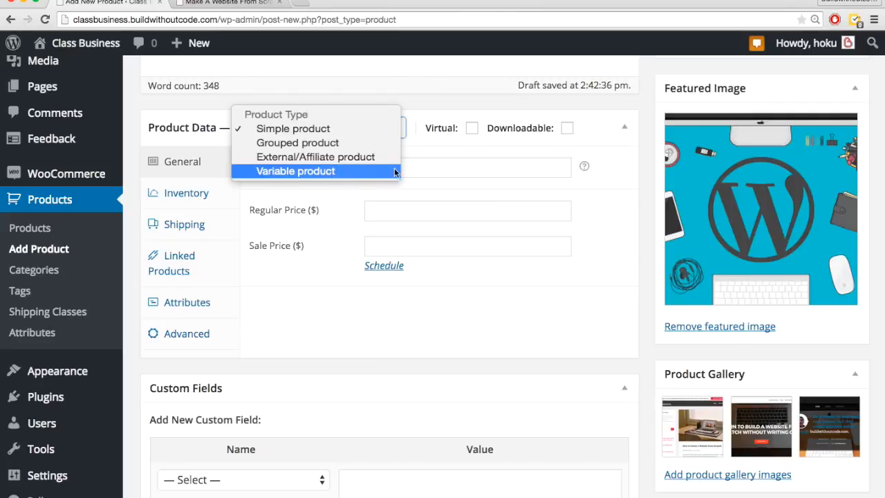
pyautogui.click(435, 153)
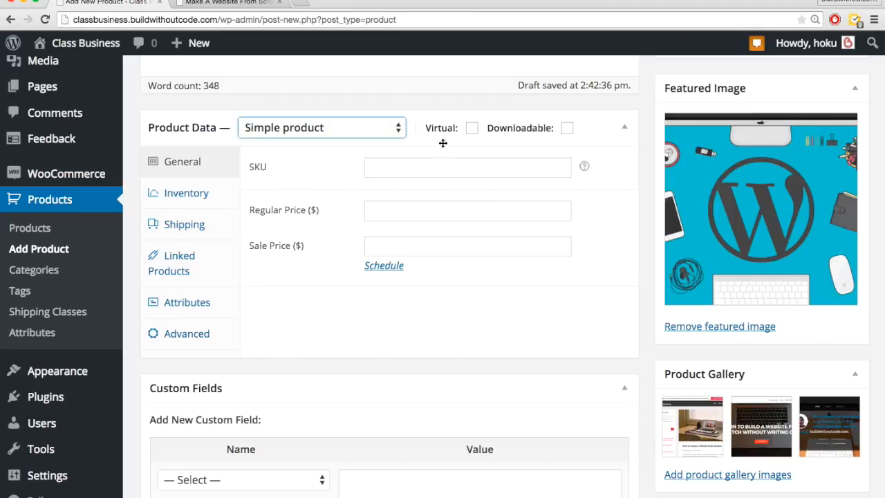
# Step: Try the Virtual option on the product, turn it off again, and check the shipping settings
pyautogui.moveTo(459, 129)
pyautogui.click(472, 129)
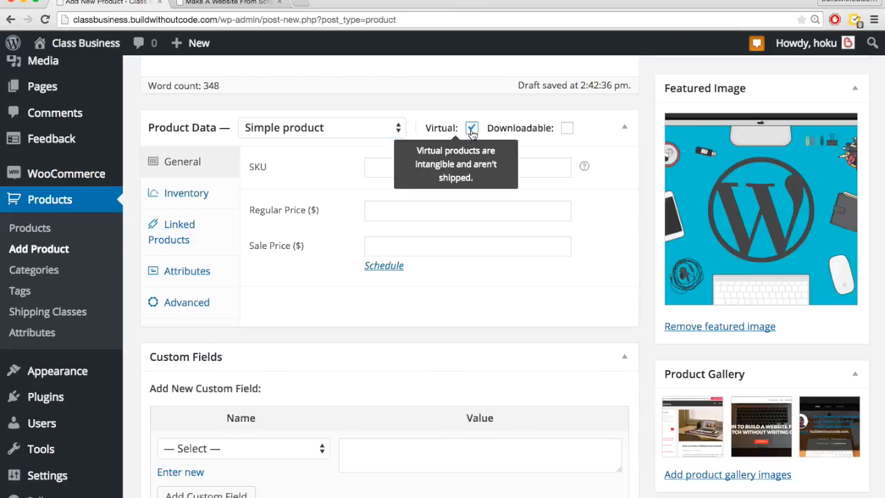
pyautogui.click(472, 129)
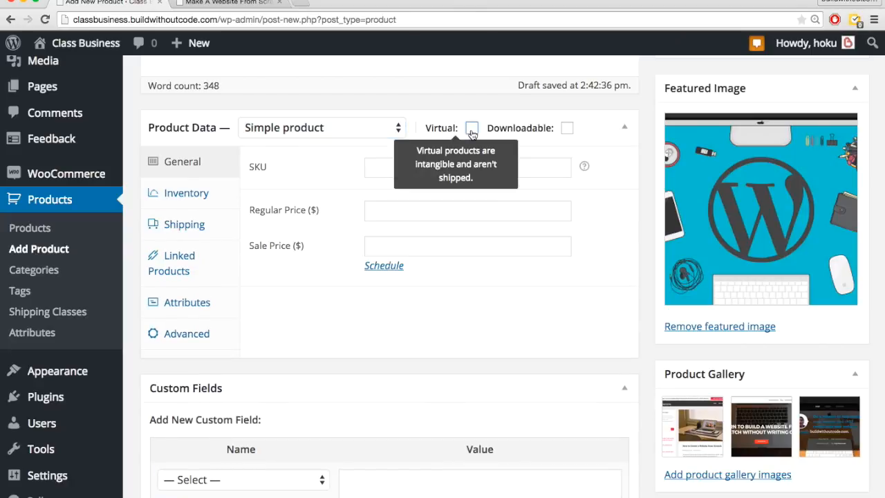
pyautogui.click(195, 227)
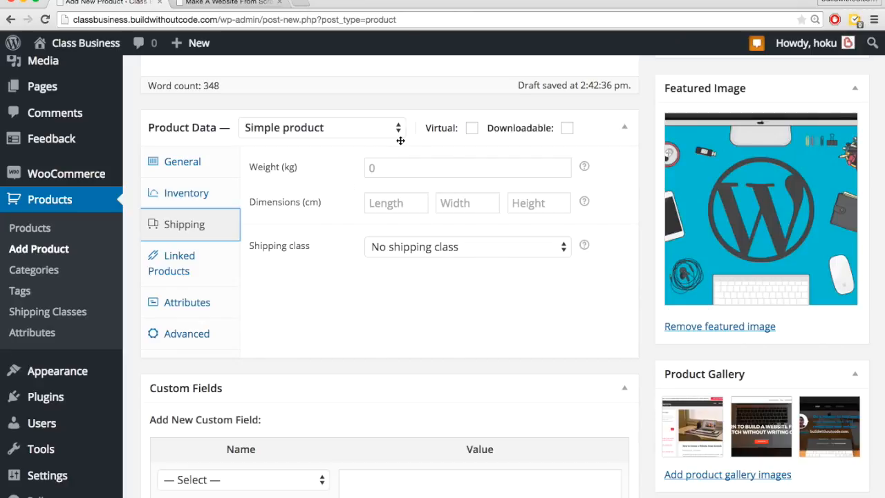
pyautogui.moveTo(465, 128)
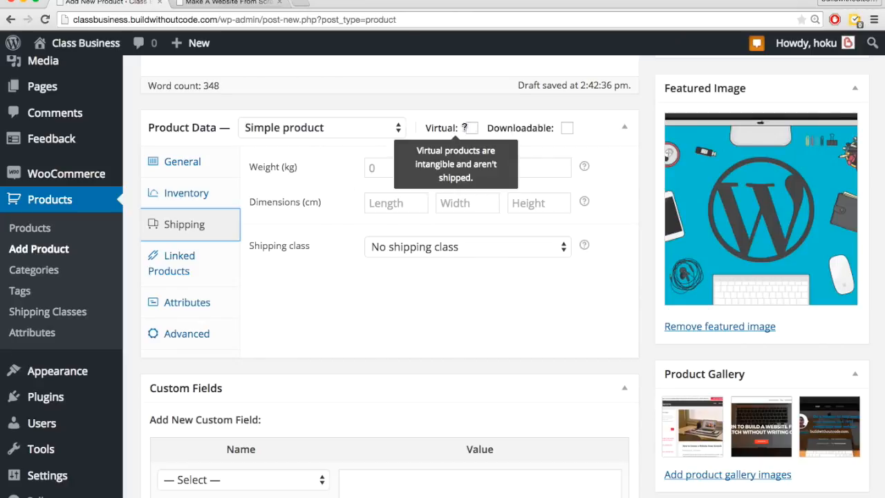
pyautogui.click(183, 168)
# Step: Mark the simple product as both virtual and downloadable
pyautogui.click(472, 128)
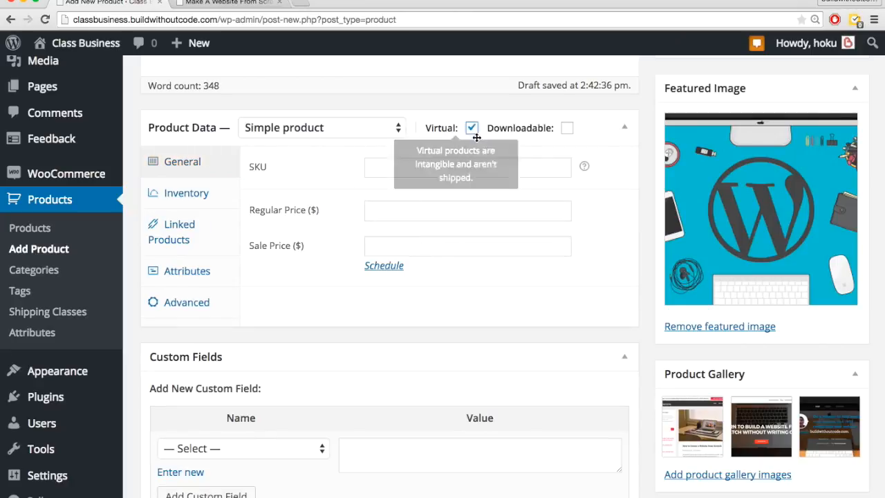
pyautogui.click(500, 141)
pyautogui.click(515, 142)
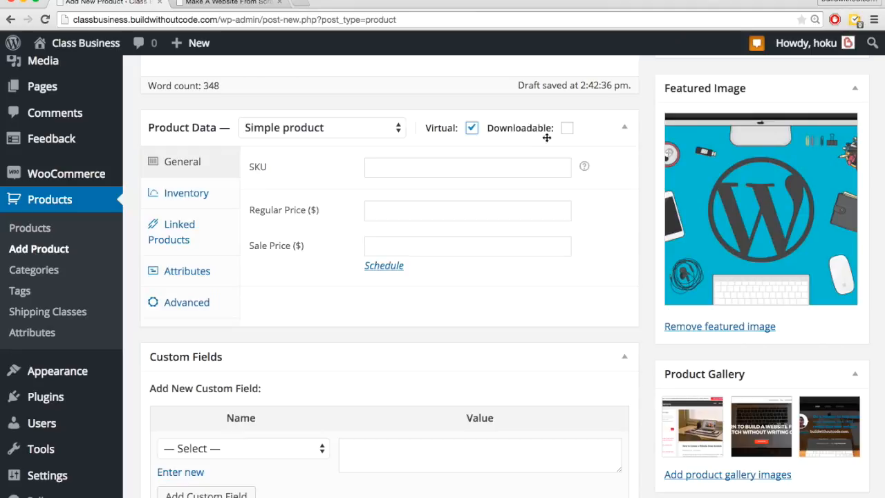
pyautogui.moveTo(568, 135)
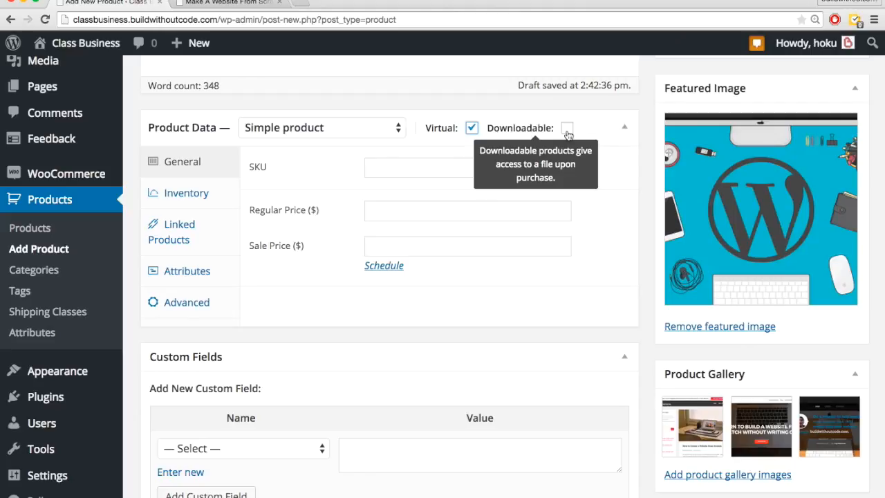
pyautogui.click(567, 131)
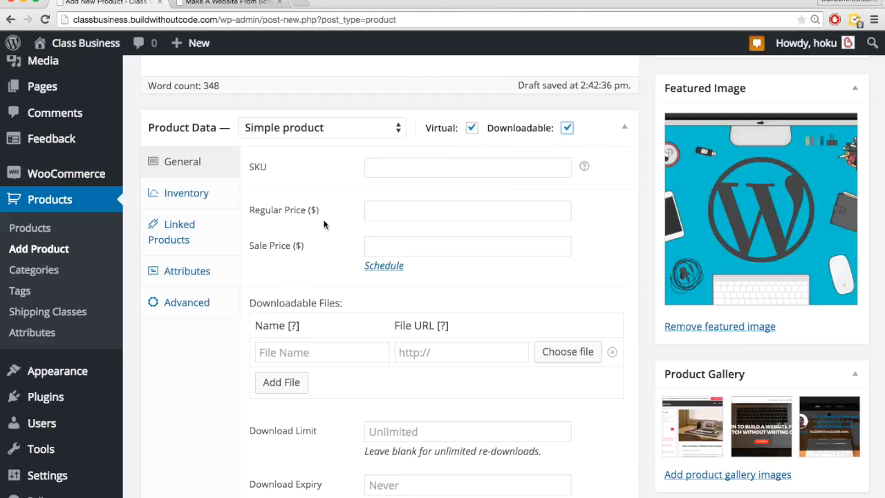
# Step: Set the product's regular price to 199.00 and sale price to 99.00, without scheduling sale dates
pyautogui.click(383, 172)
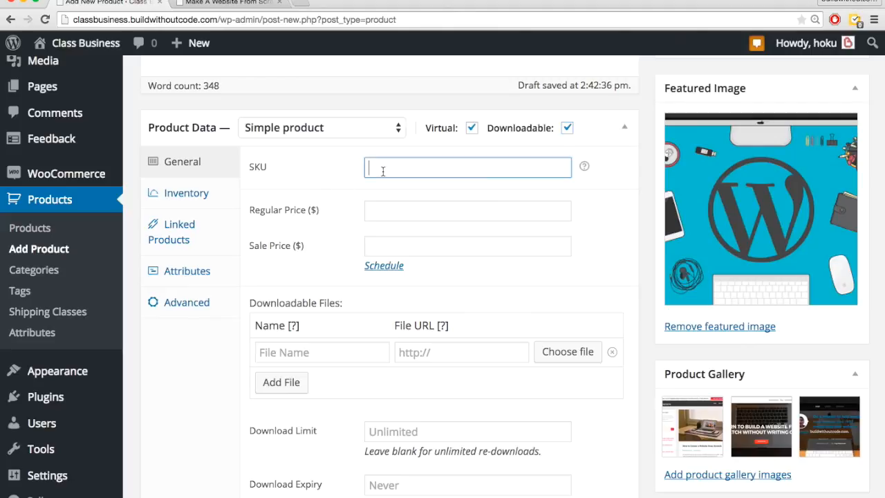
pyautogui.click(372, 212)
pyautogui.write('19')
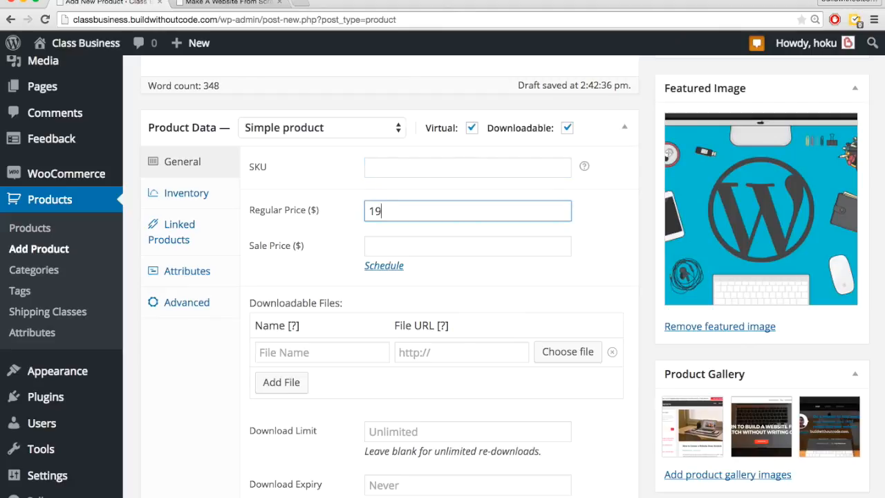
pyautogui.write('9.00')
pyautogui.click(404, 251)
pyautogui.write('99.00')
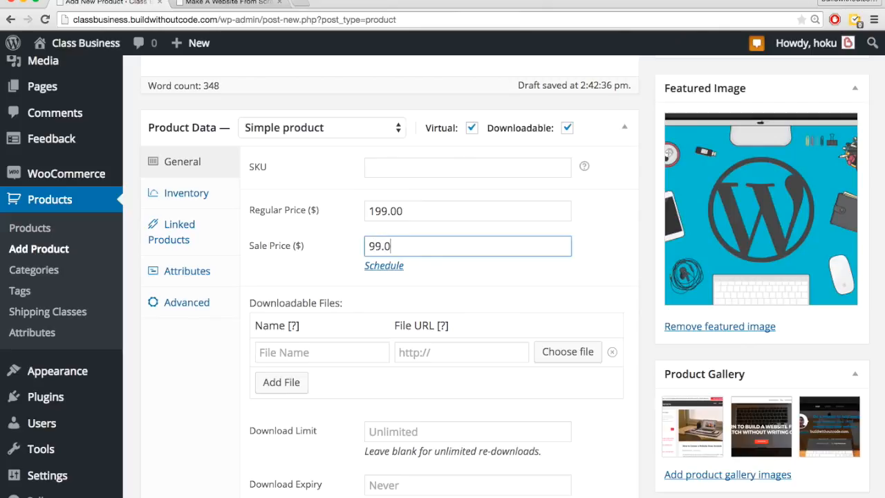
pyautogui.click(397, 267)
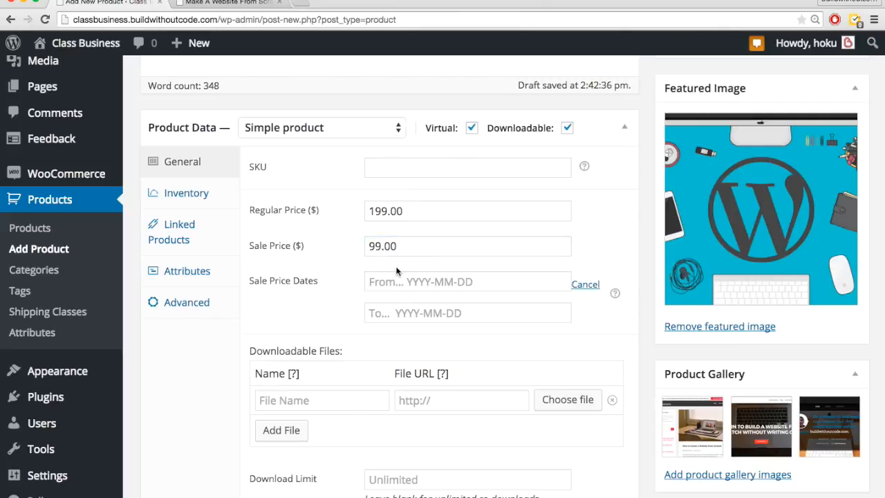
pyautogui.click(592, 286)
# Step: Upload a file from the computer and insert its URL as the product's downloadable file
pyautogui.scroll(-1, 405, 329)
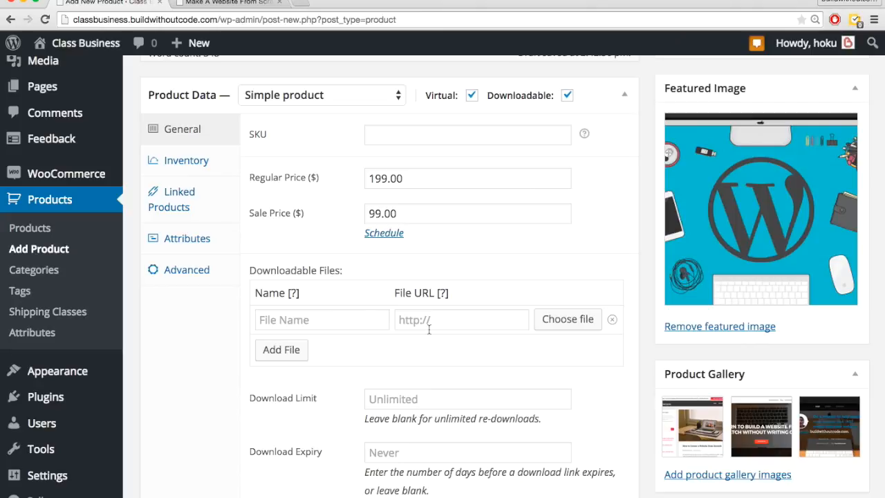
pyautogui.click(612, 320)
pyautogui.click(297, 324)
pyautogui.click(573, 328)
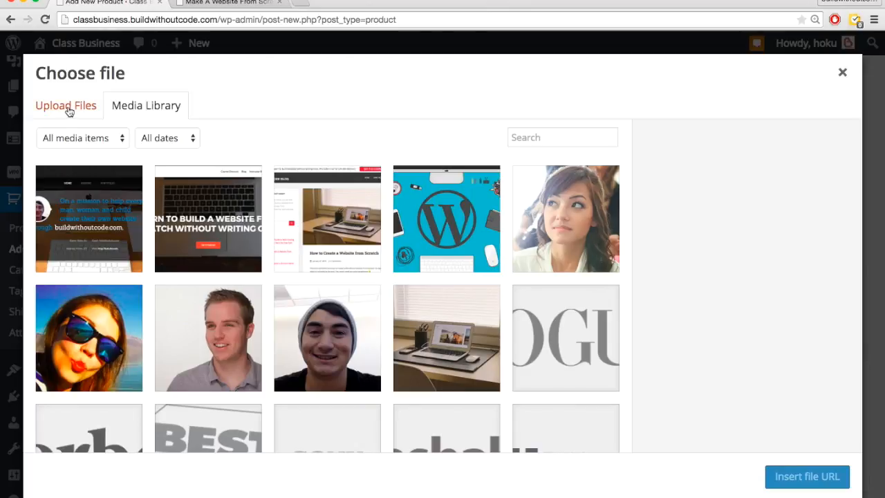
pyautogui.click(69, 112)
pyautogui.click(474, 307)
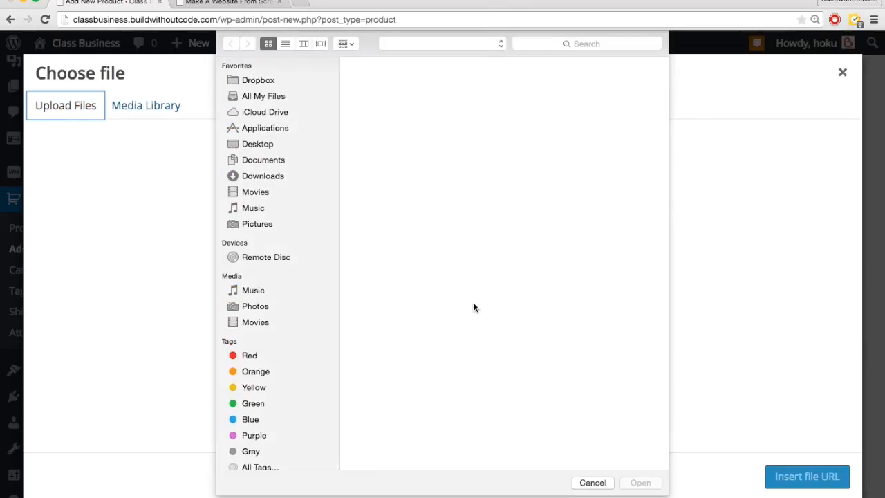
pyautogui.doubleClick(603, 360)
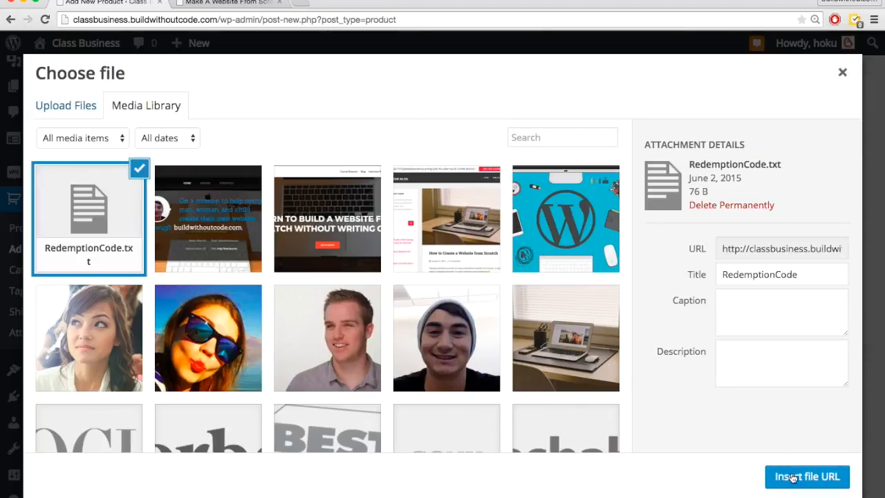
pyautogui.click(794, 476)
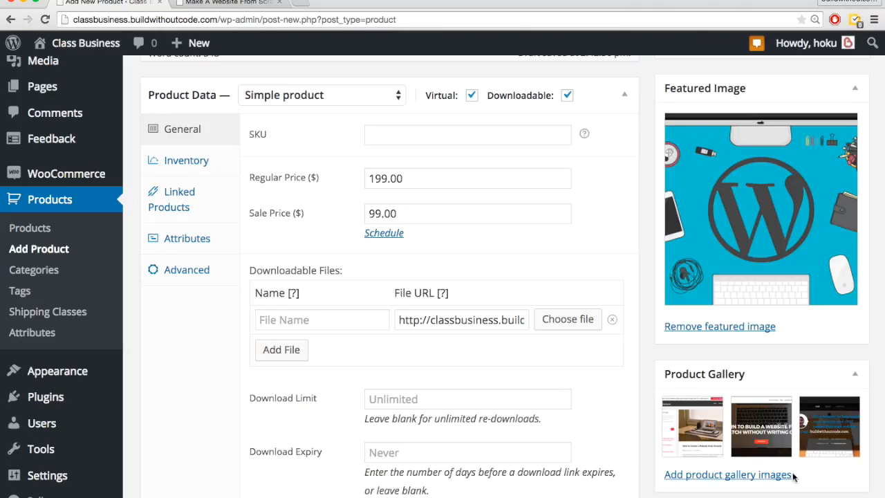
# Step: Name the downloadable file RedemptionCode.txt
pyautogui.click(328, 316)
pyautogui.write('Redemption')
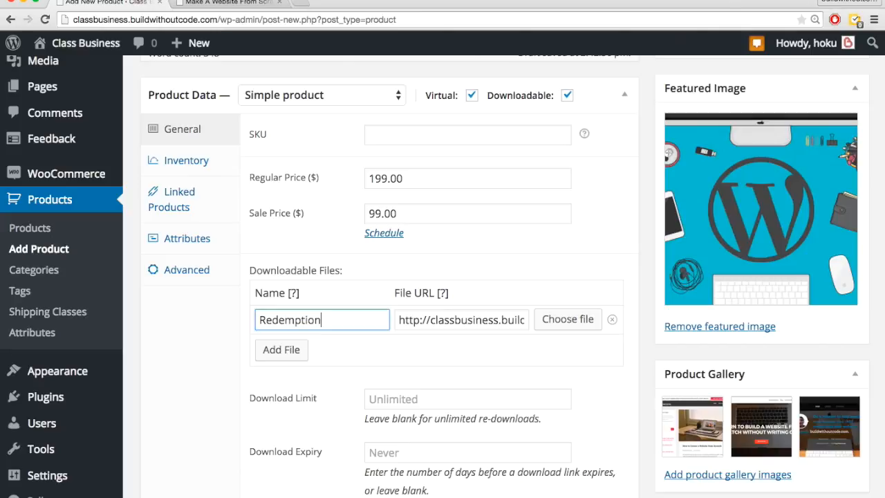
pyautogui.write('Code.txt')
# Step: Check the download limit and expiry options and choose Standard Product as the download type
pyautogui.scroll(-2, 178, 350)
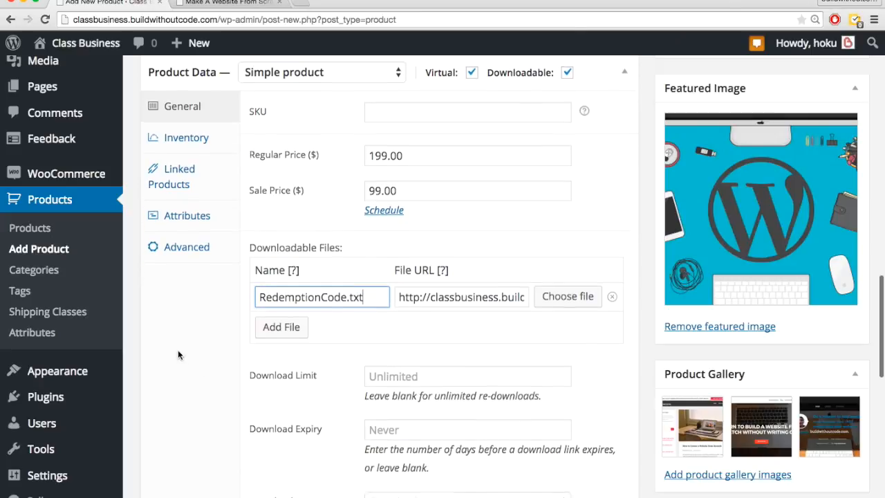
pyautogui.scroll(-4, 281, 377)
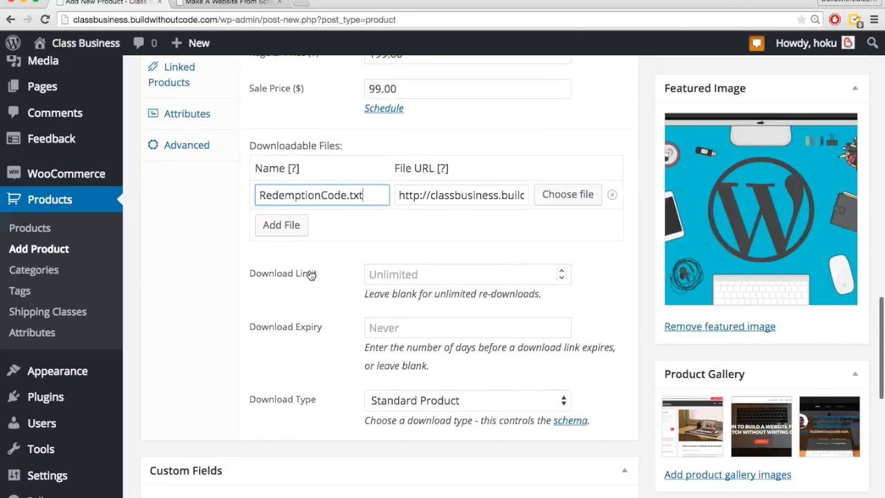
pyautogui.scroll(-1, 306, 273)
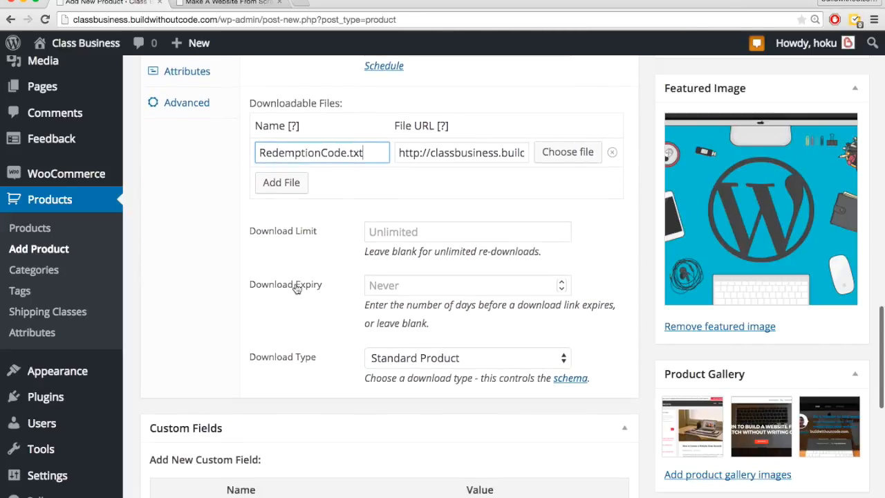
pyautogui.scroll(-2, 309, 287)
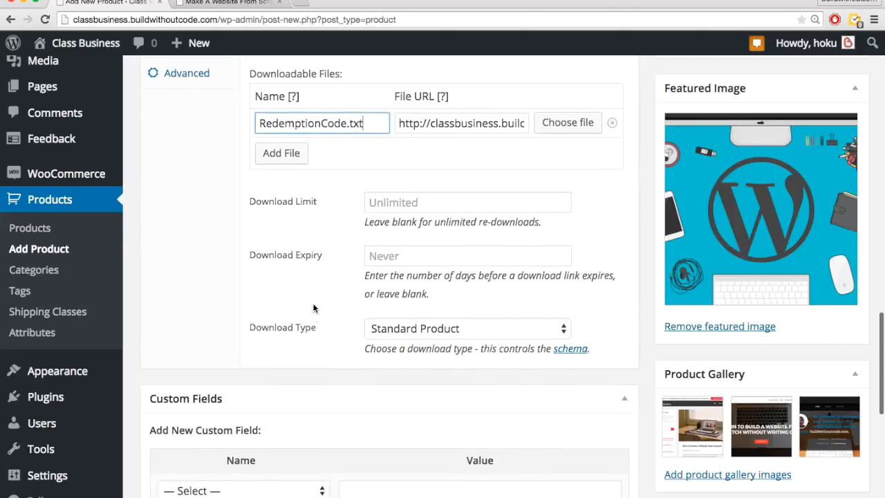
pyautogui.click(406, 320)
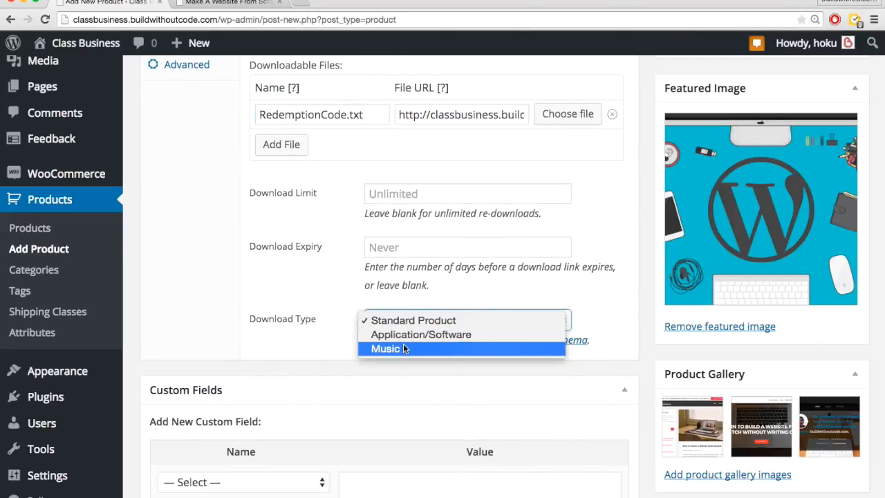
pyautogui.click(412, 320)
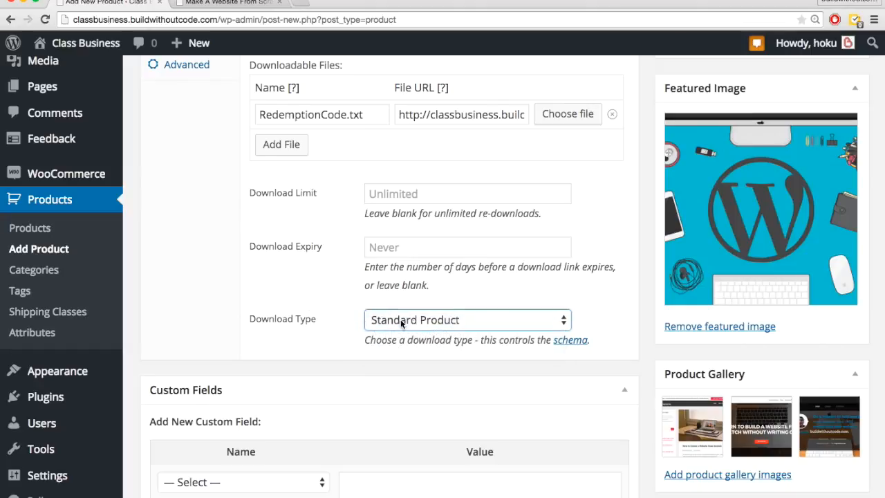
# Step: Review the product's inventory settings for stock management, stock status and individual sale
pyautogui.scroll(2, 292, 286)
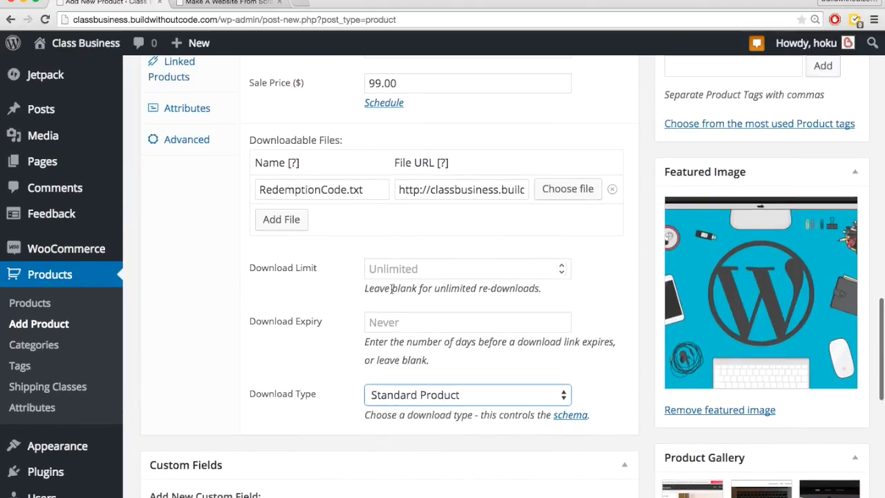
pyautogui.scroll(5, 392, 289)
pyautogui.scroll(1, 371, 317)
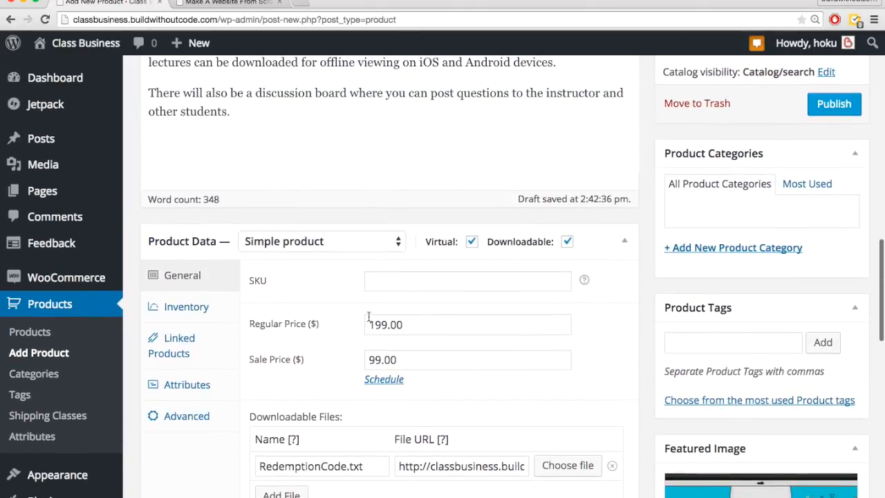
pyautogui.click(205, 312)
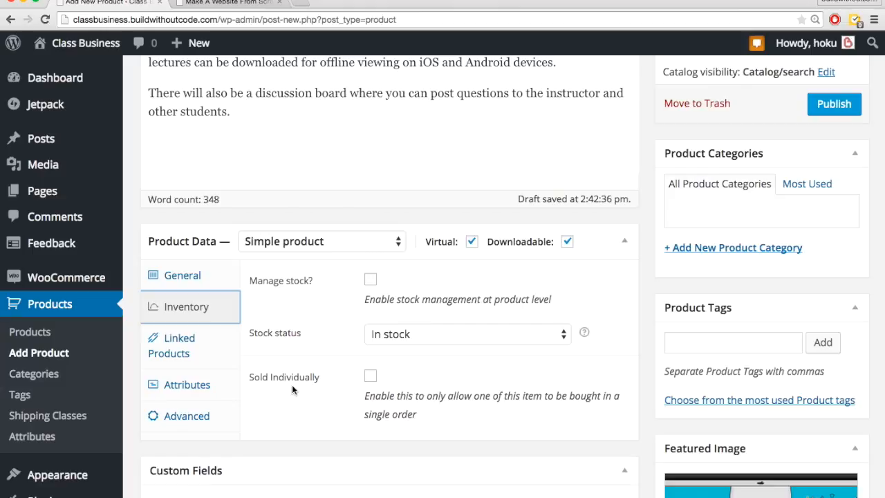
pyautogui.scroll(-1, 292, 385)
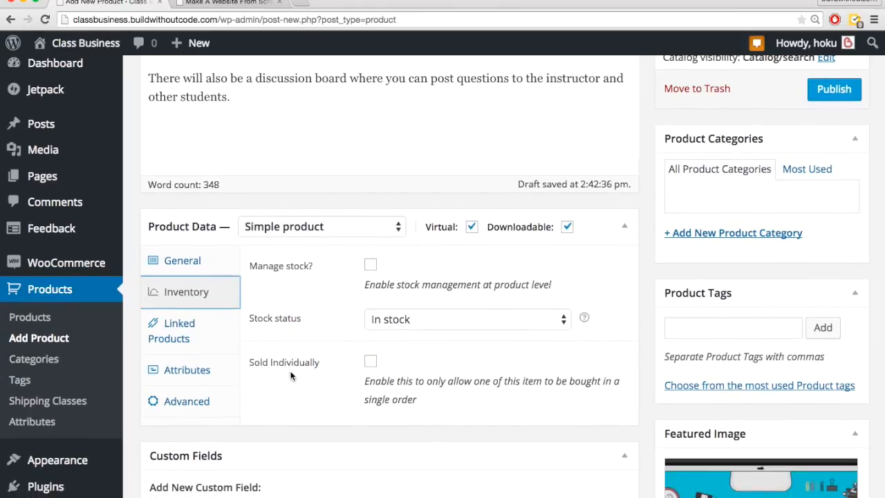
# Step: Examine the product's linked product options for up-sells, cross-sells and grouping
pyautogui.click(187, 337)
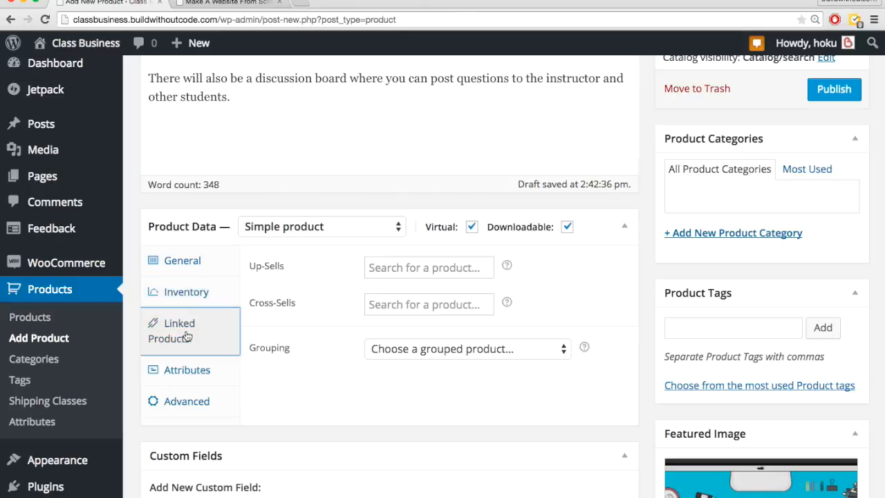
pyautogui.click(390, 270)
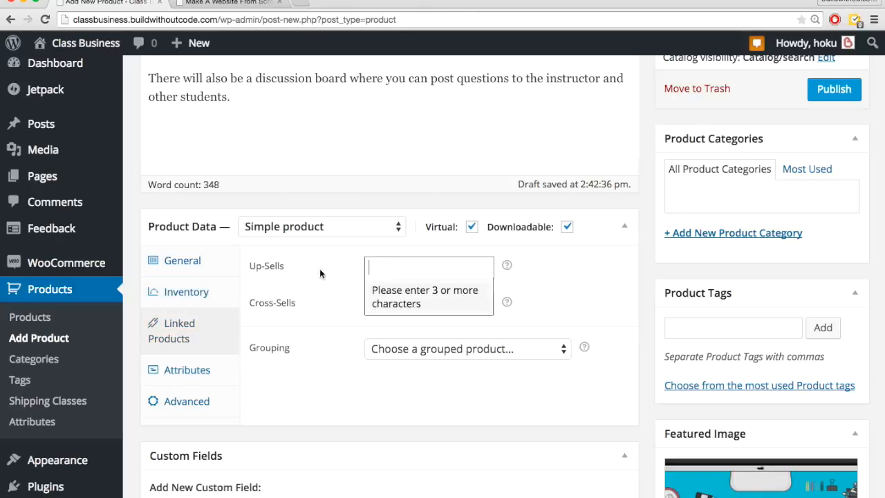
pyautogui.click(391, 301)
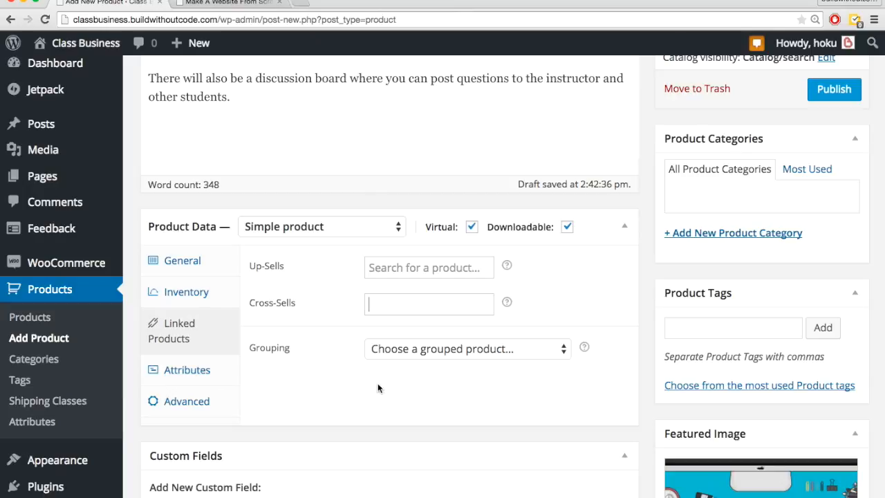
pyautogui.scroll(-1, 377, 386)
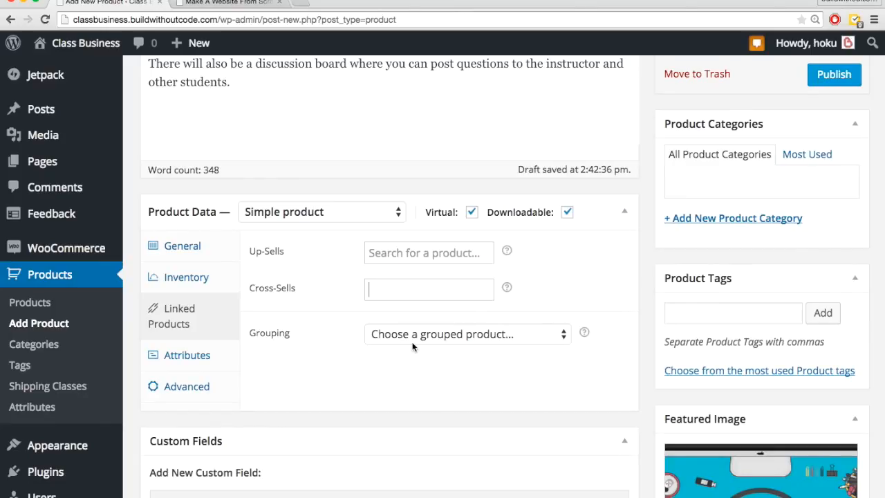
pyautogui.scroll(-1, 412, 347)
pyautogui.scroll(-1, 412, 346)
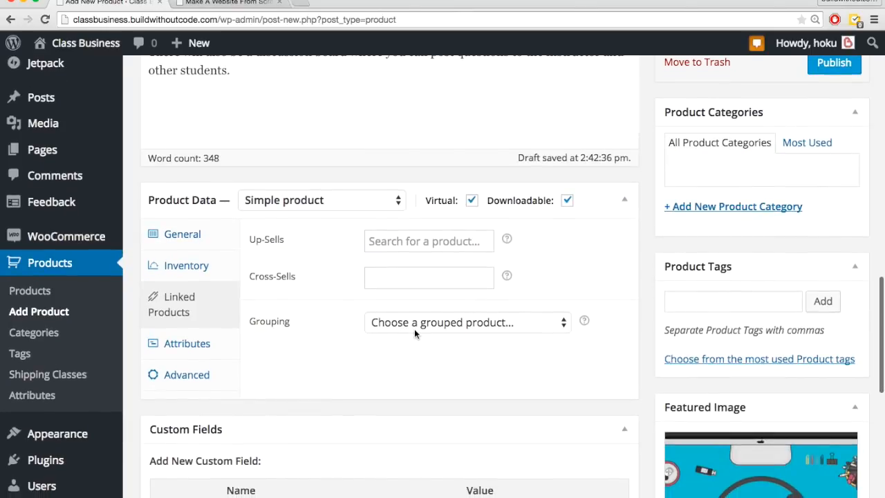
# Step: Examine the product's grouping choices, attribute settings and available product types
pyautogui.click(415, 324)
pyautogui.click(404, 358)
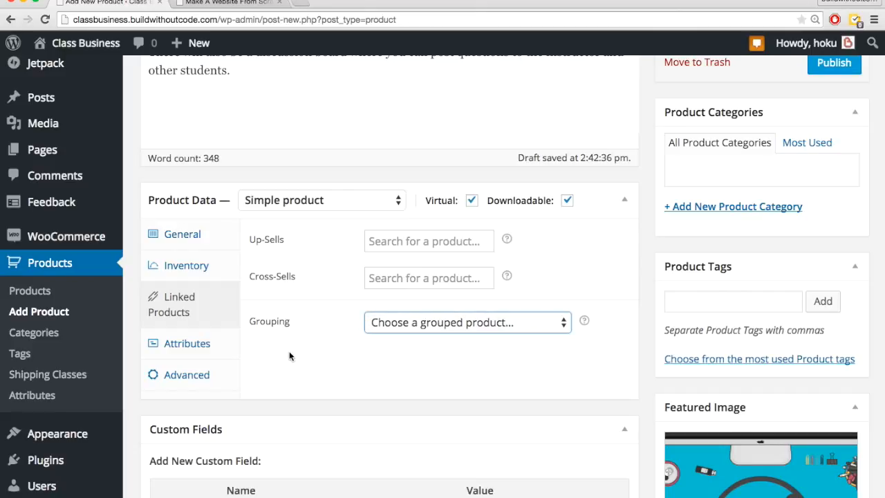
pyautogui.scroll(-1, 289, 357)
pyautogui.click(197, 346)
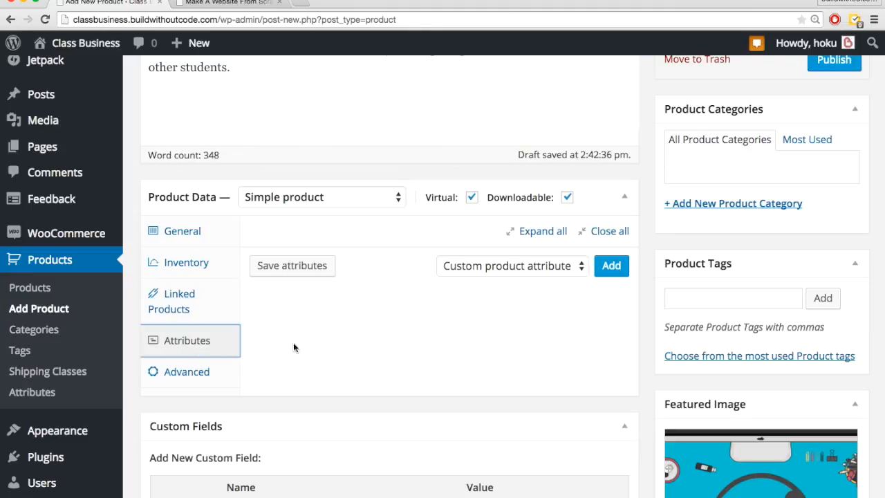
pyautogui.click(380, 197)
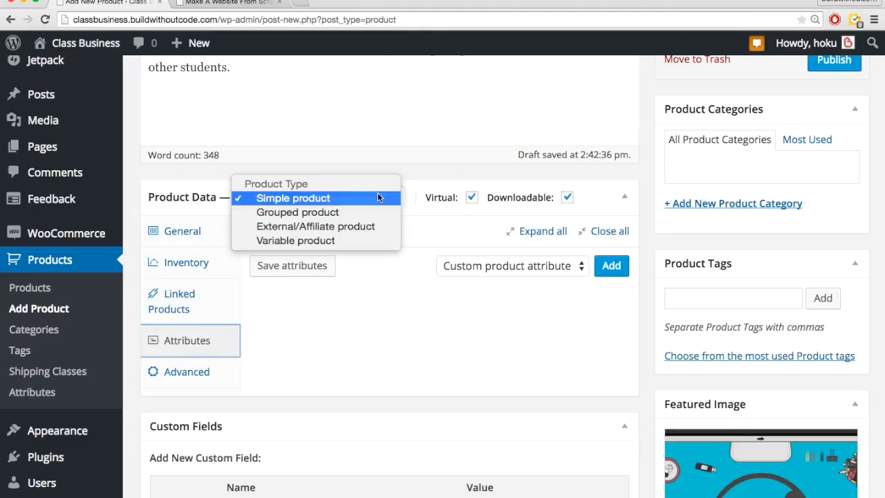
pyautogui.click(365, 304)
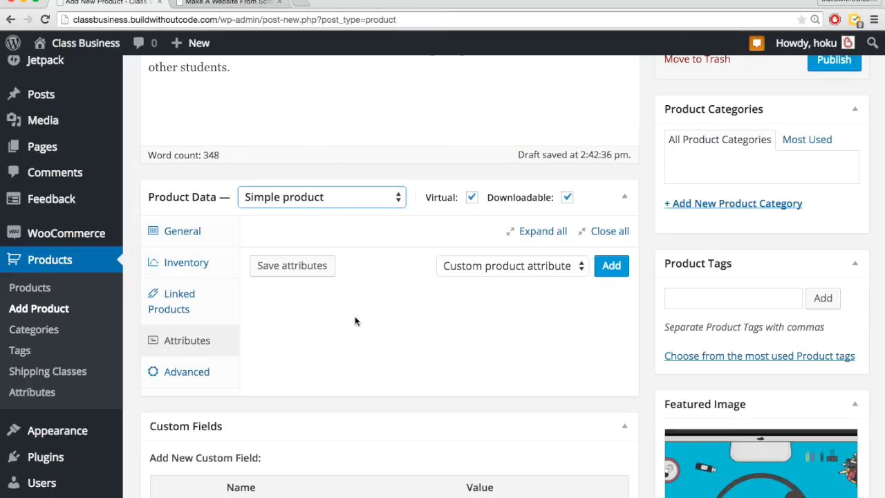
pyautogui.click(332, 346)
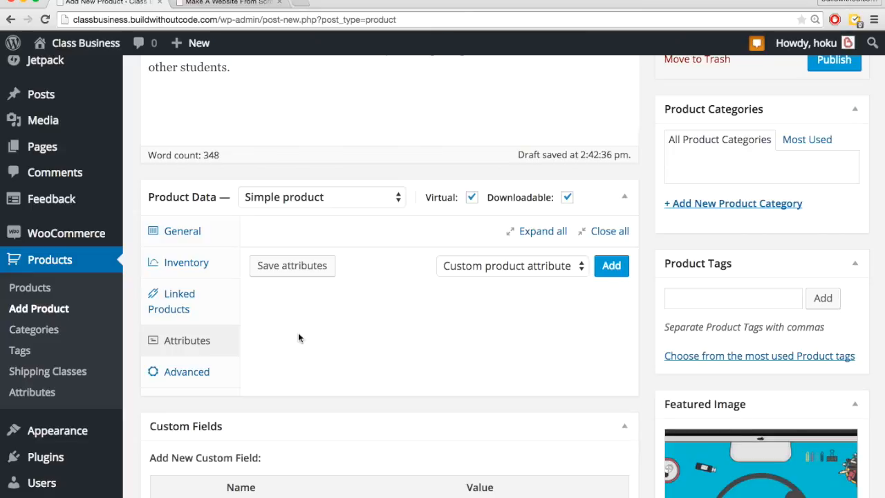
# Step: Add the purchase note "Click the RedemptionCode.txt file above to get your redemption code." in the product's advanced settings
pyautogui.click(210, 376)
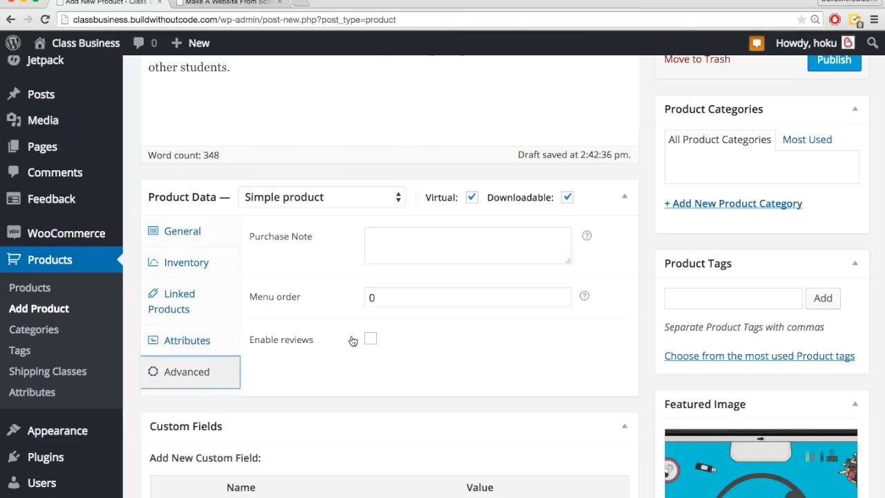
pyautogui.click(392, 249)
pyautogui.write('Click the RedemptionCode.txt file above to get your redemption code.')
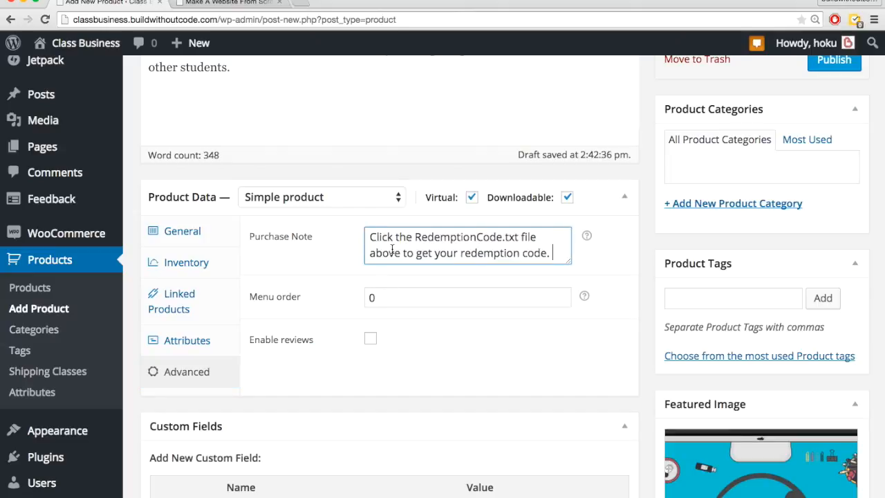
pyautogui.click(326, 263)
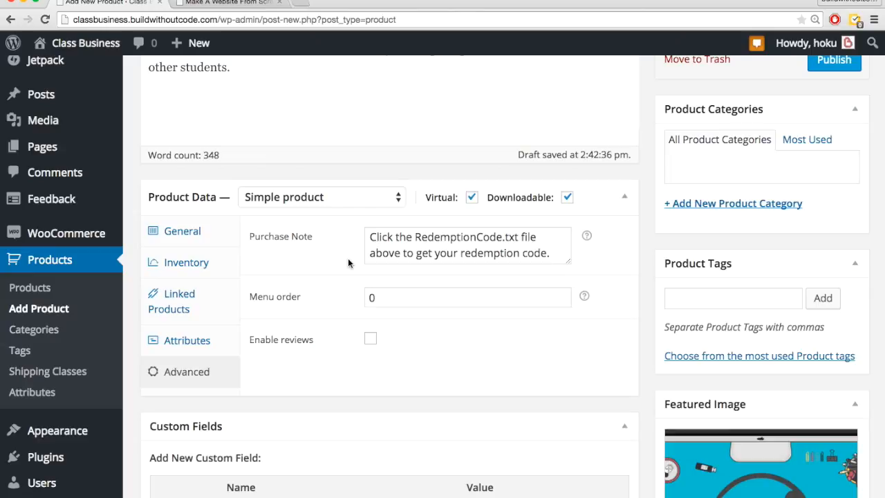
# Step: Review the purchase note's wording and its reference to the downloadable file, along with the remaining advanced settings
pyautogui.doubleClick(393, 251)
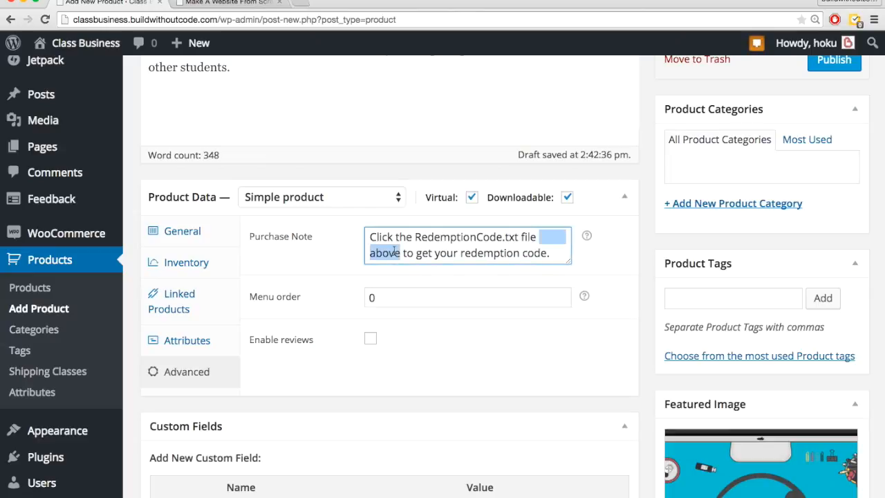
pyautogui.click(329, 256)
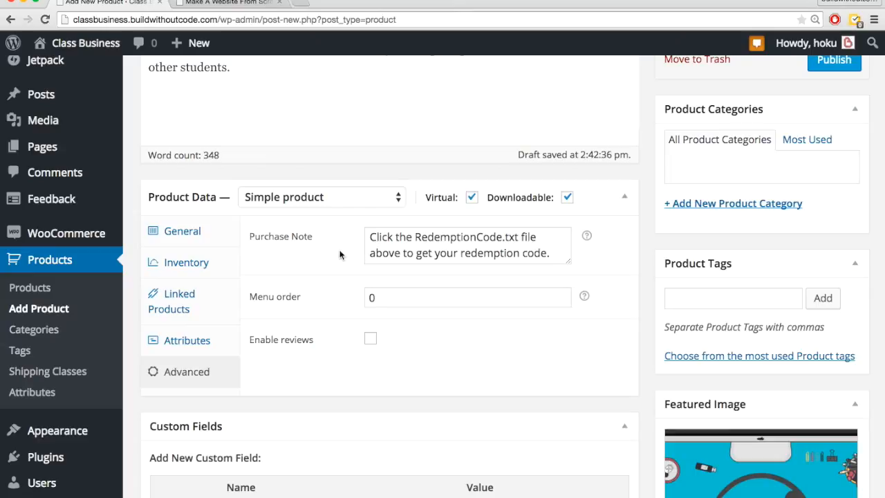
pyautogui.tripleClick(396, 251)
pyautogui.click(328, 261)
pyautogui.moveTo(418, 239); pyautogui.dragTo(519, 238)
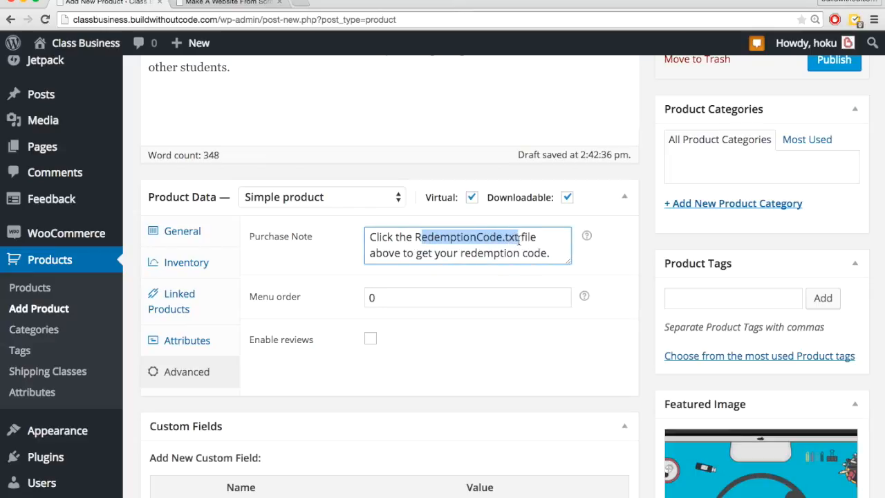
pyautogui.click(282, 260)
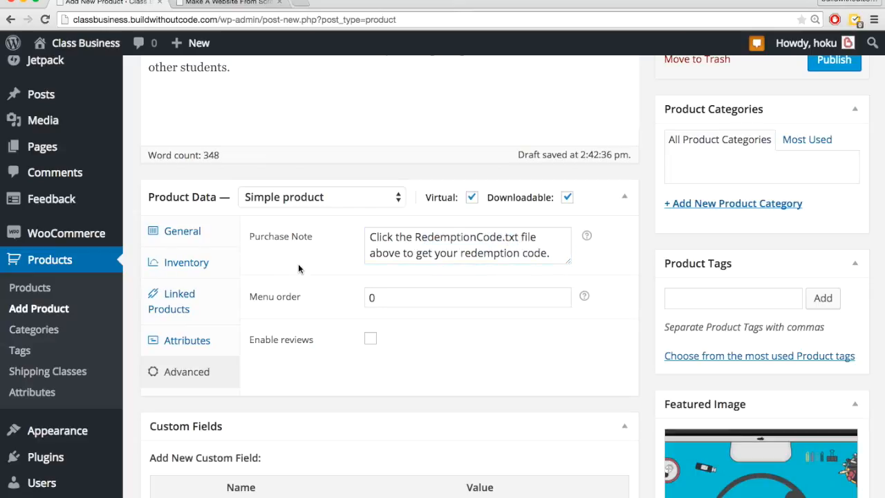
pyautogui.scroll(-2, 308, 291)
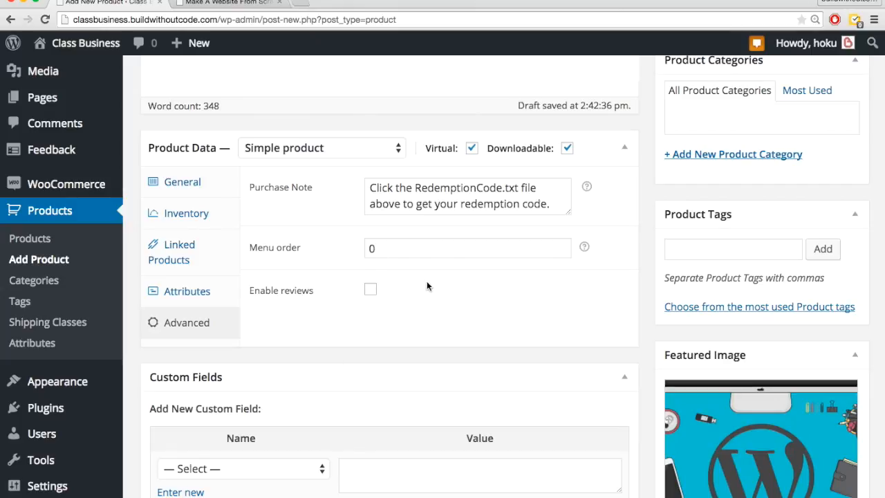
# Step: Preview the course product page and check its sale price, description and purchase area
pyautogui.scroll(10, 426, 281)
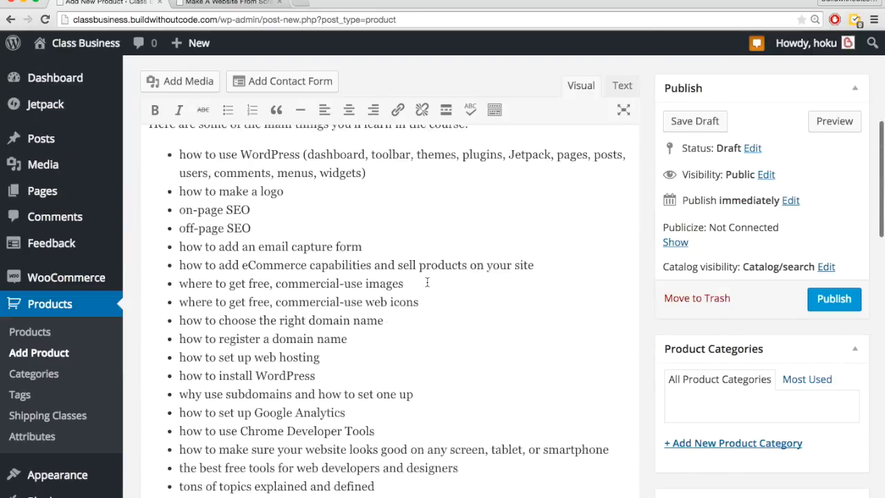
pyautogui.click(828, 123)
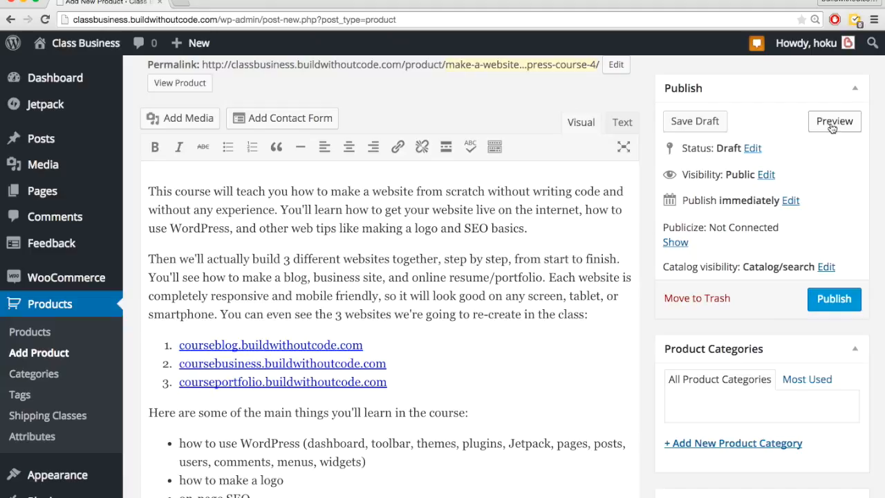
pyautogui.click(828, 123)
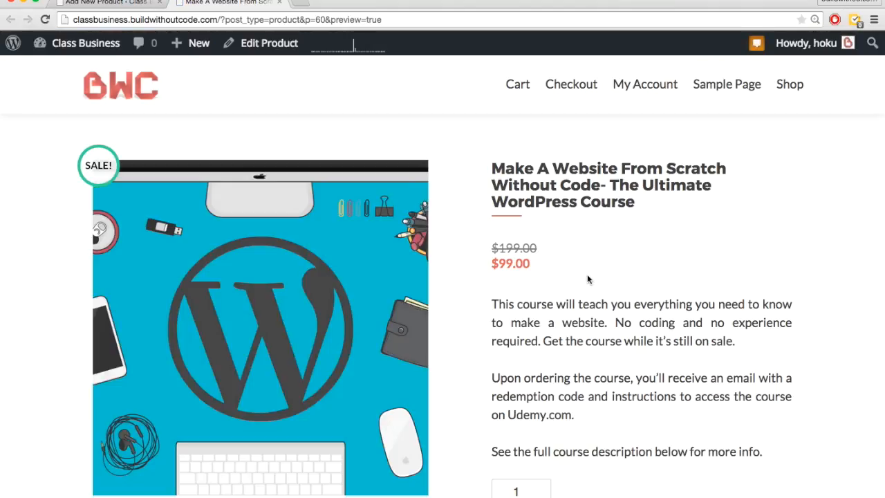
pyautogui.moveTo(537, 247); pyautogui.dragTo(494, 263)
pyautogui.click(493, 279)
pyautogui.scroll(-3, 574, 285)
pyautogui.scroll(-1, 573, 283)
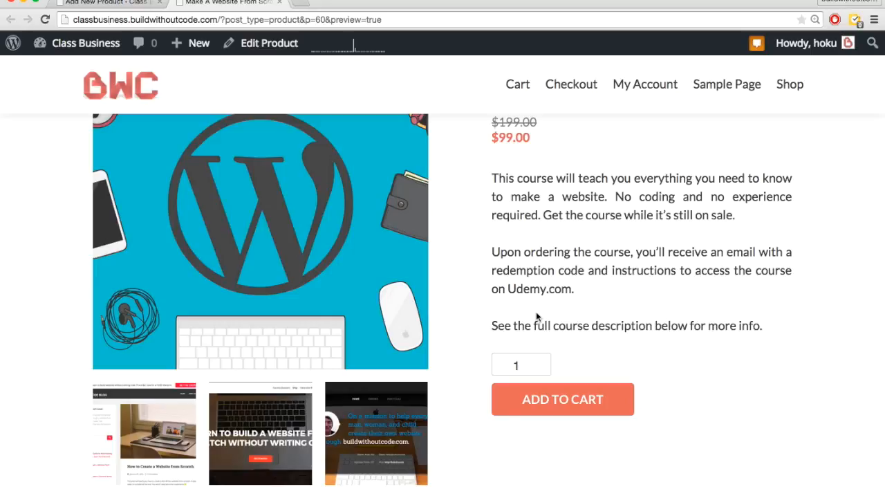
# Step: Return to the product editor and publish the WordPress course product
pyautogui.hotkey('ctrl', 'shift', 'Tab')
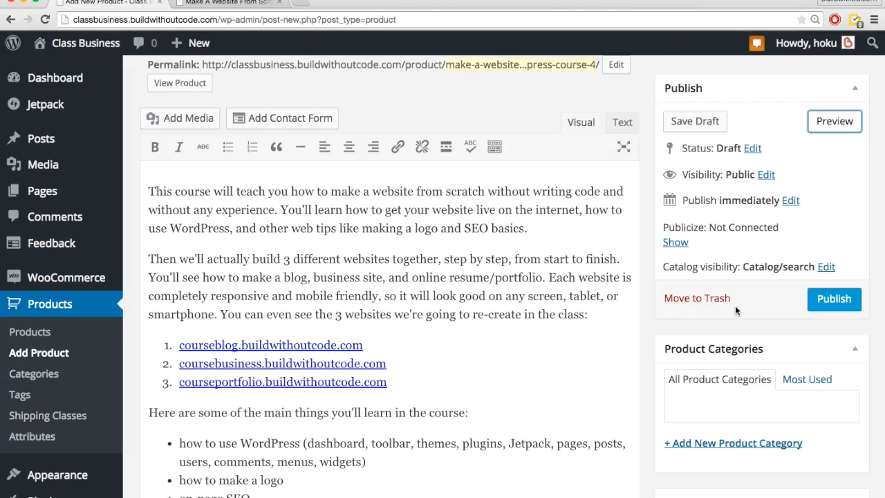
pyautogui.click(827, 302)
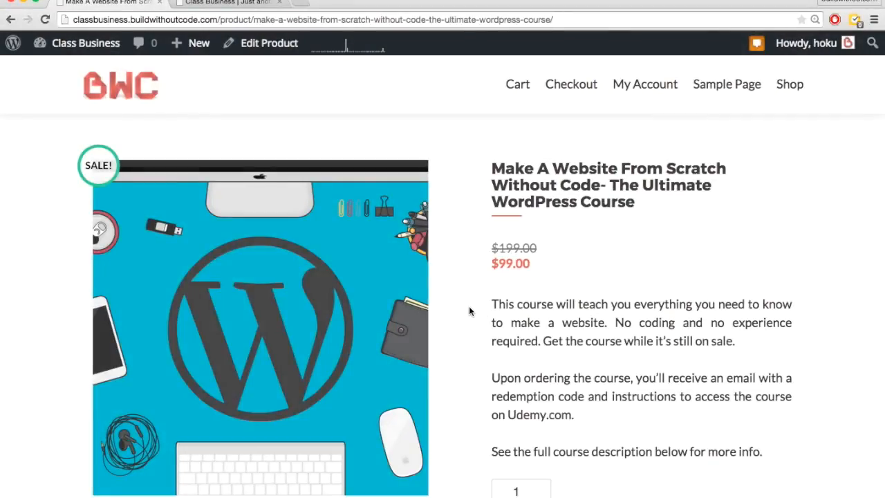
# Step: Look at the Get Started banner on the site's home page and return to the published product page
pyautogui.hotkey('ctrl', 'Tab')
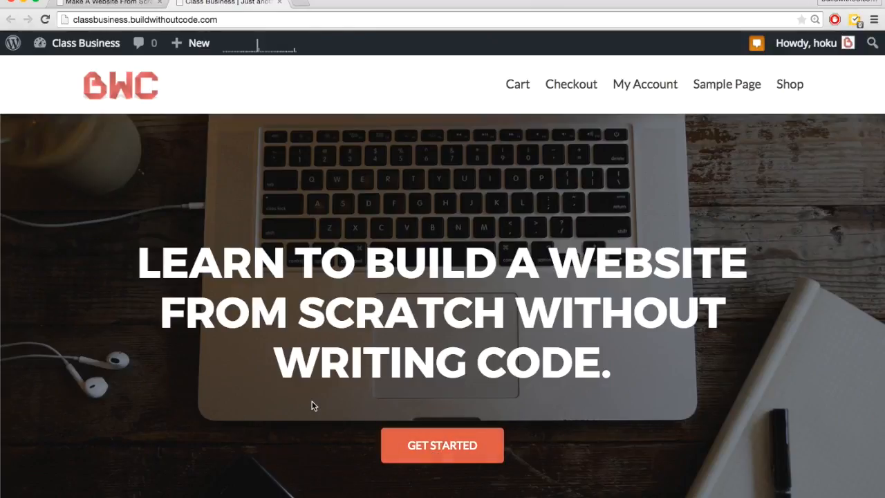
pyautogui.scroll(-2, 313, 405)
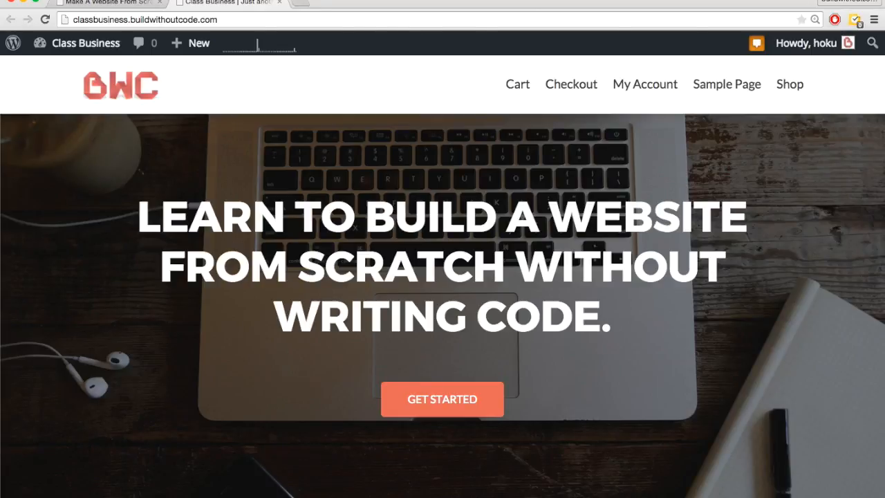
pyautogui.hotkey('ctrl', 'Tab')
pyautogui.hotkey('ctrl', 'Tab')
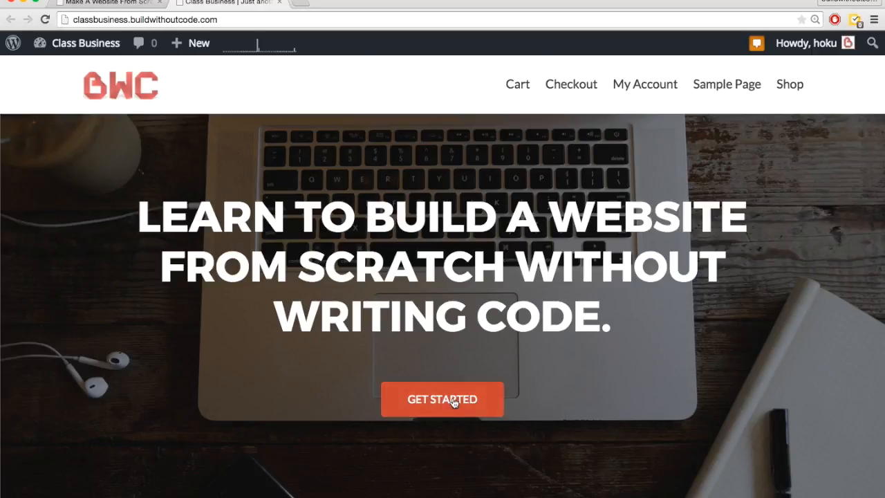
pyautogui.hotkey('ctrl', 'Tab')
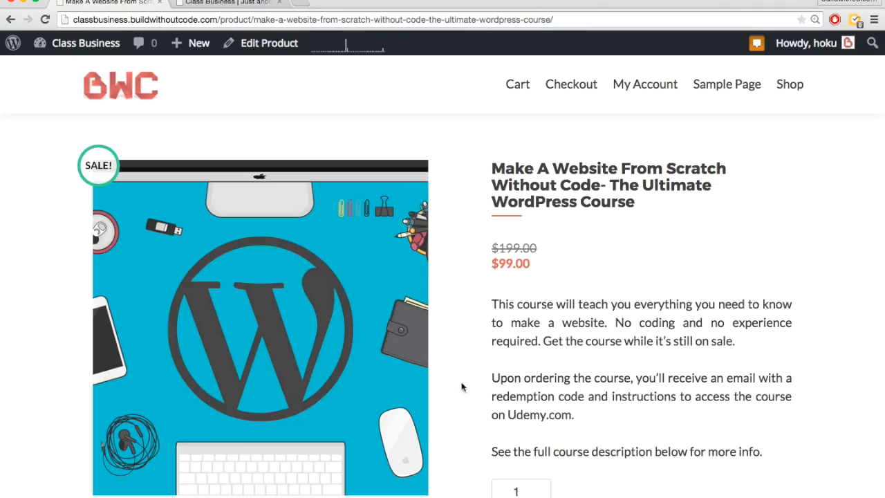
# Step: Open the site's permalink settings and choose Post name as the common URL structure
pyautogui.moveTo(76, 55)
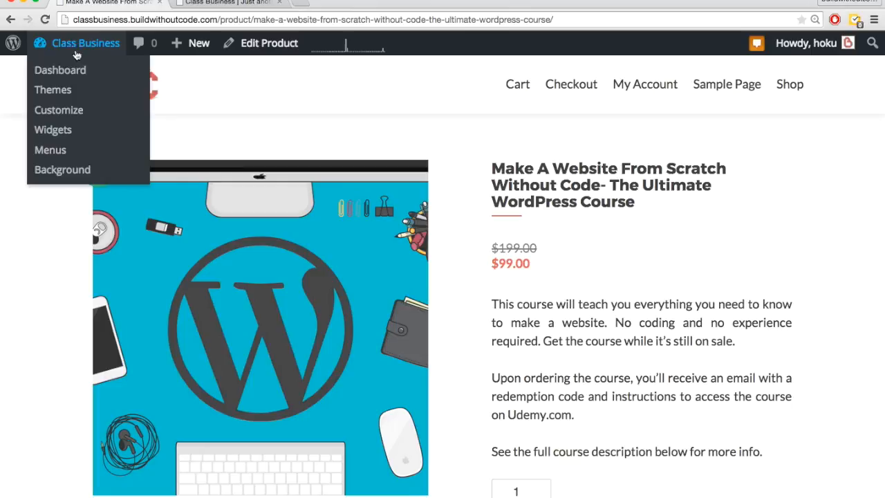
pyautogui.click(62, 79)
pyautogui.scroll(-5, 69, 415)
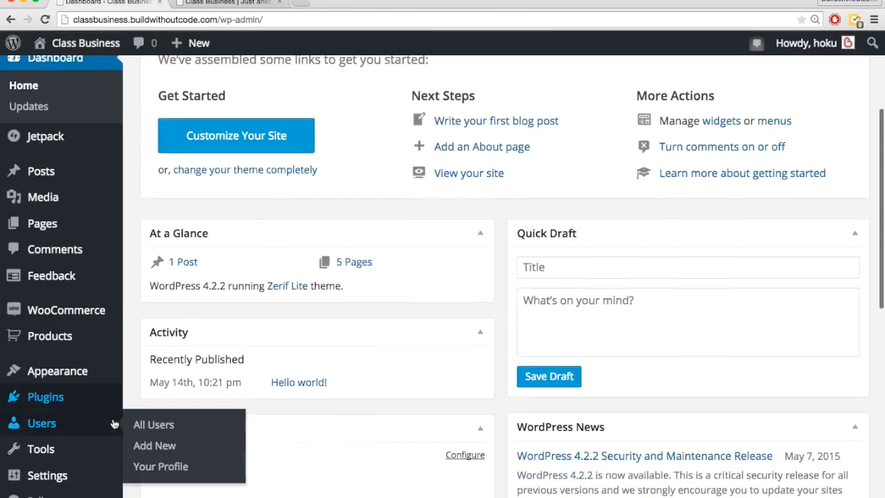
pyautogui.moveTo(81, 474)
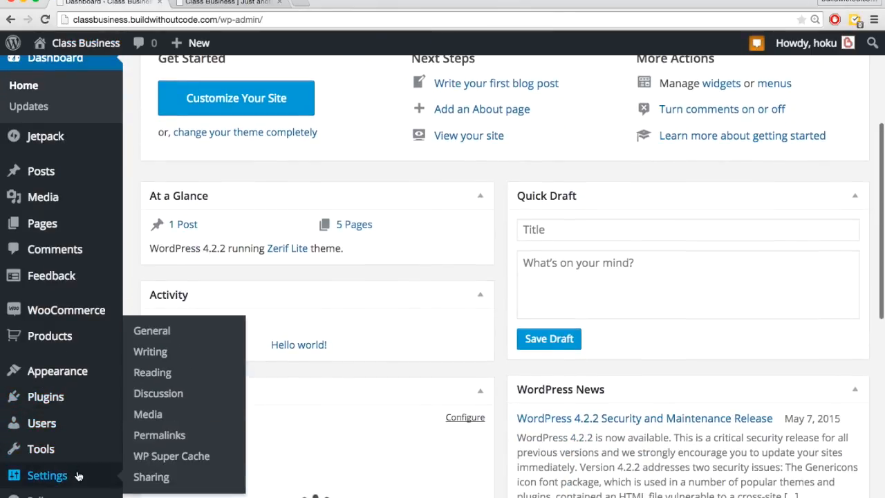
pyautogui.click(159, 436)
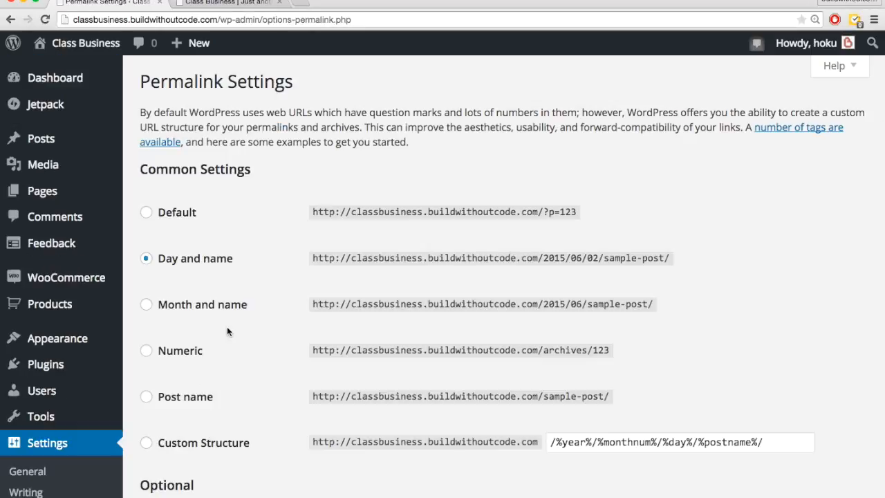
pyautogui.scroll(-2, 179, 286)
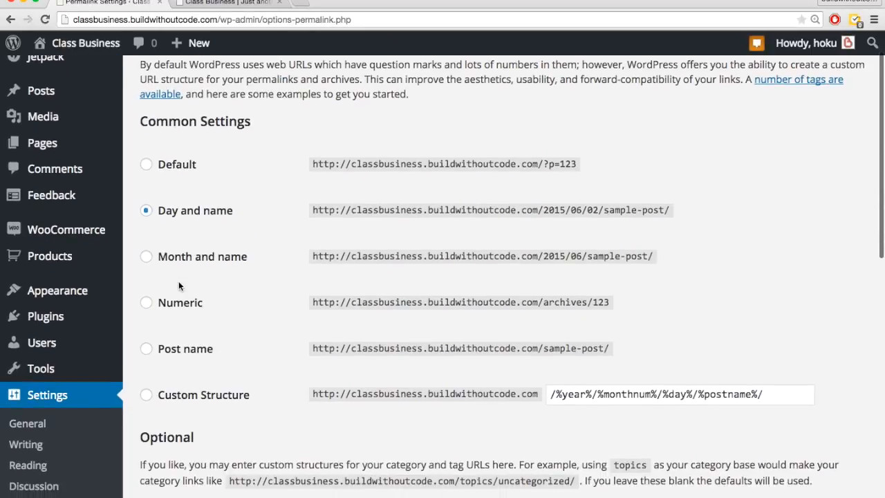
pyautogui.scroll(-1, 227, 317)
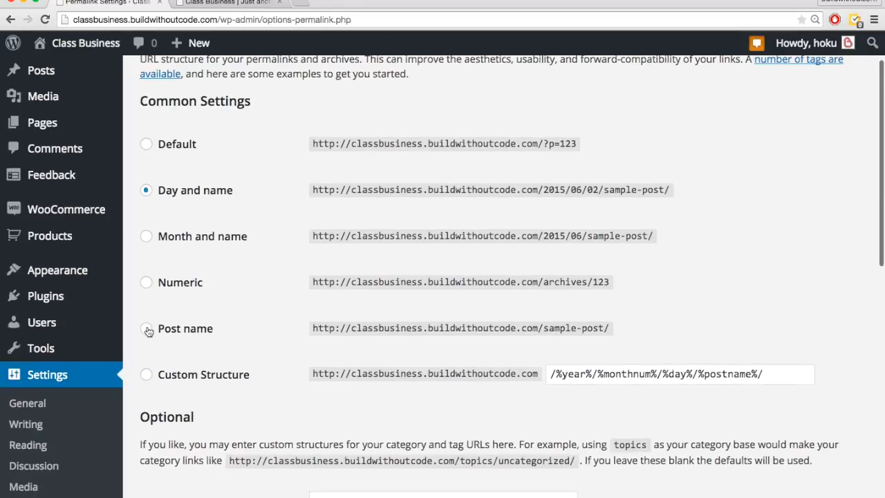
pyautogui.click(148, 329)
# Step: Set the product permalink base to Product and save the permalink changes
pyautogui.scroll(-10, 263, 351)
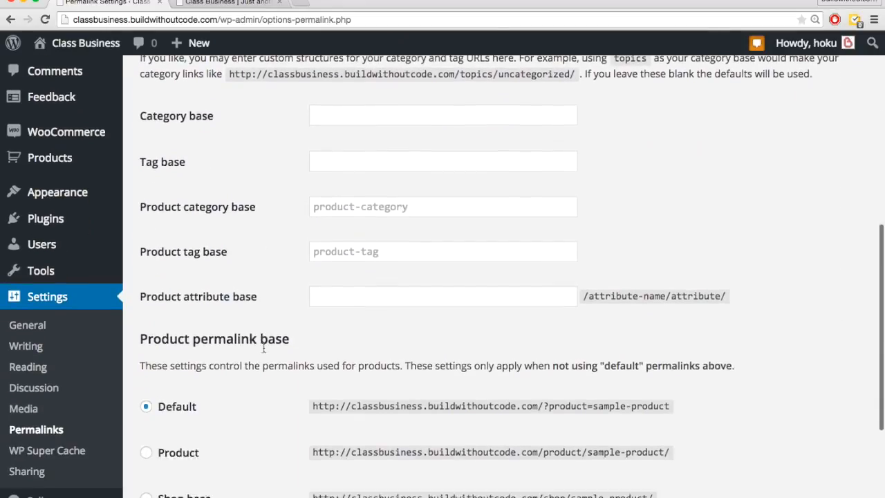
pyautogui.scroll(-1, 263, 352)
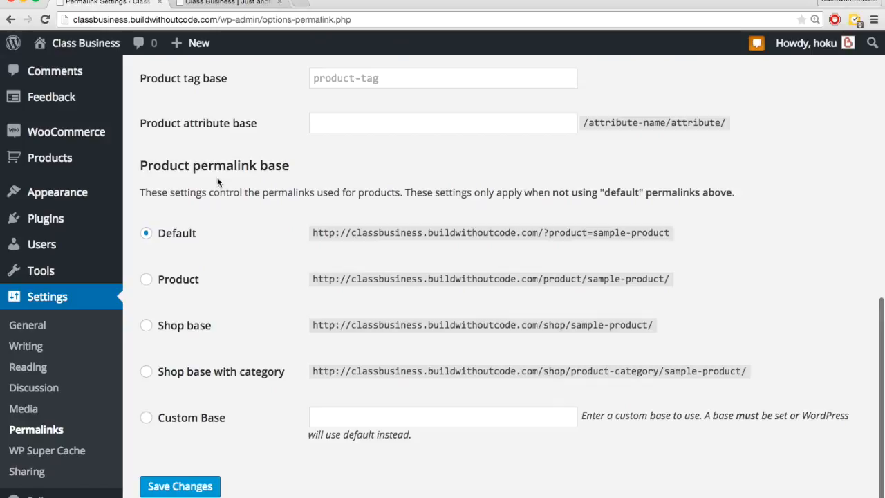
pyautogui.click(146, 280)
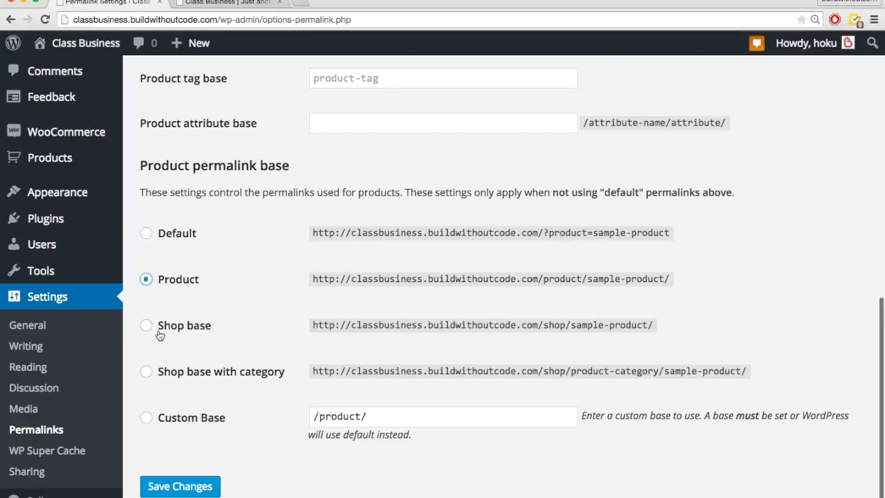
pyautogui.click(182, 486)
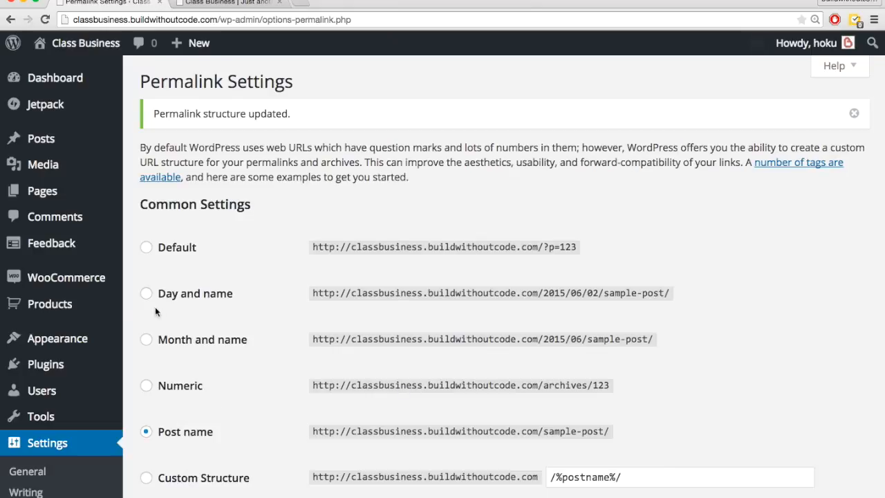
# Step: View the WordPress course product's live page from the product list and copy its web address
pyautogui.moveTo(69, 317)
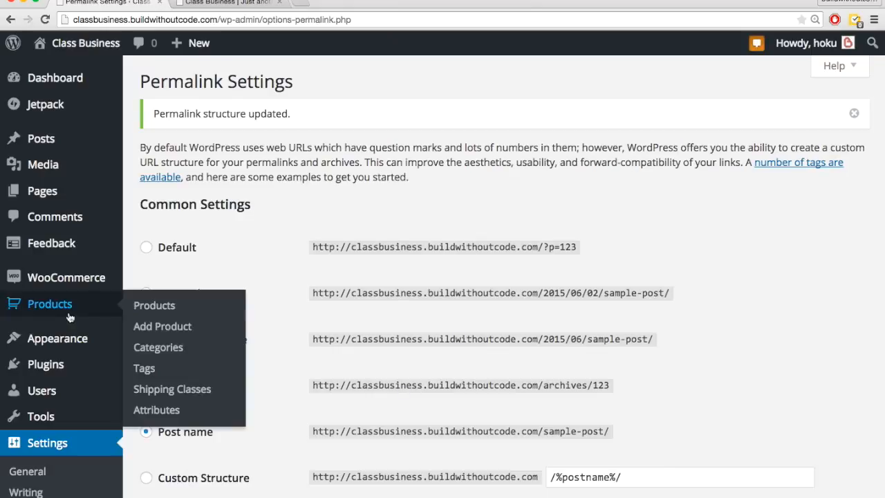
pyautogui.click(155, 308)
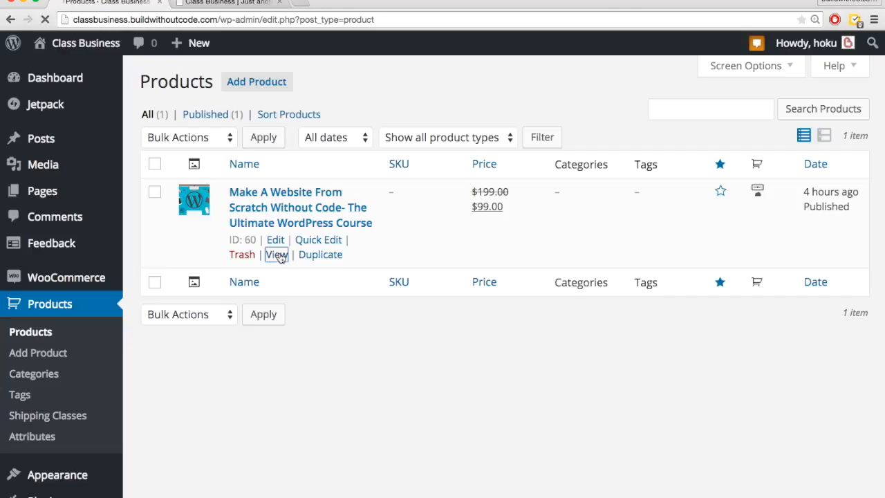
pyautogui.click(277, 255)
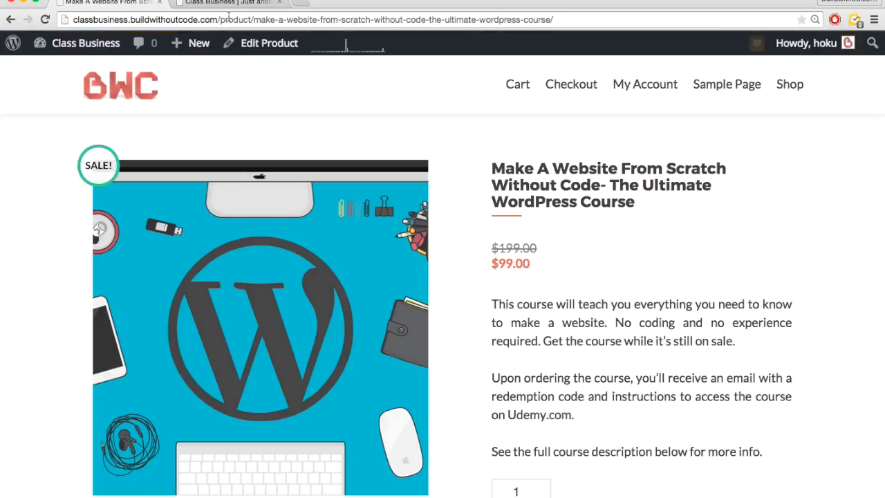
pyautogui.click(230, 19)
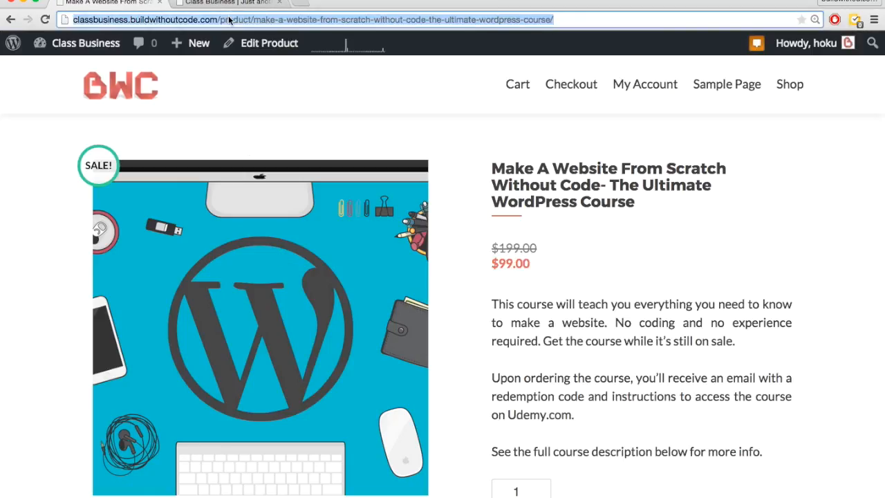
# Step: Customize the site's home page, replacing the Big title section's red button link with the copied WordPress course product address
pyautogui.click(229, 2)
pyautogui.moveTo(88, 46)
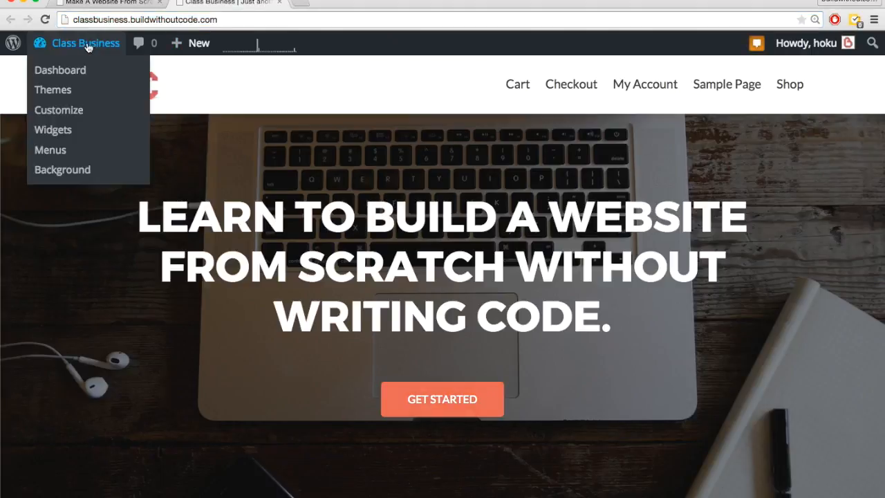
pyautogui.click(58, 110)
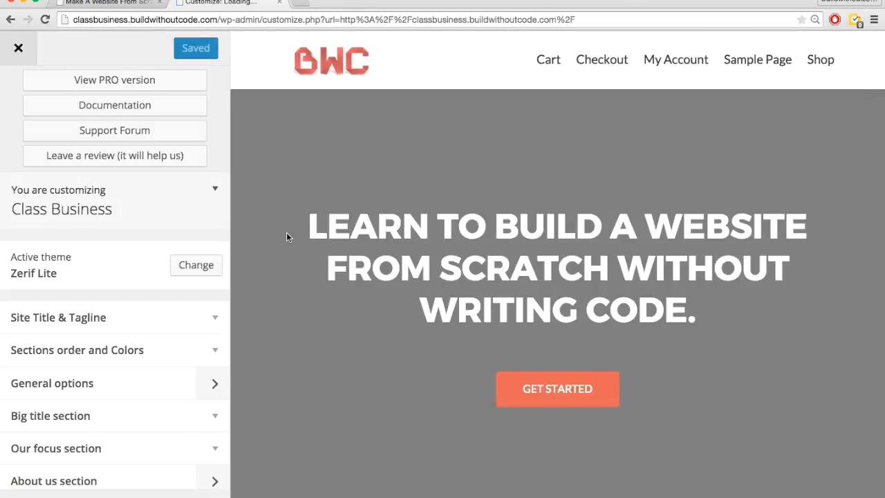
pyautogui.scroll(-4, 176, 360)
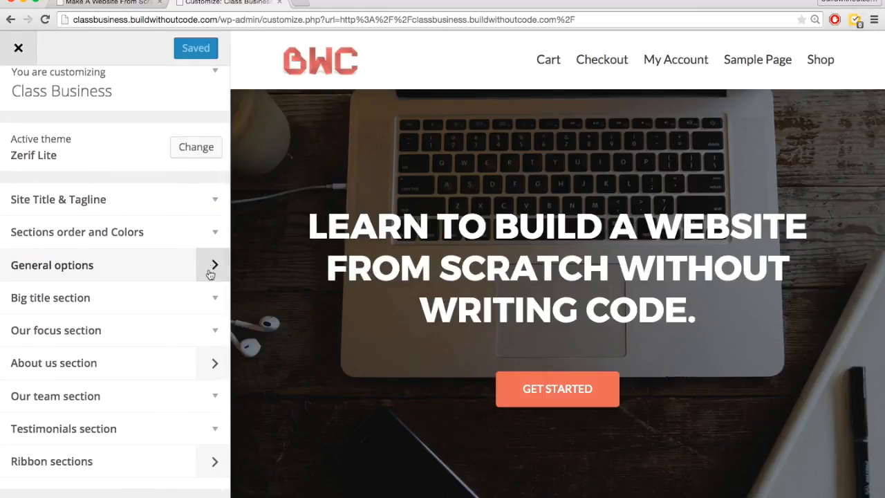
pyautogui.click(211, 305)
pyautogui.scroll(-3, 100, 343)
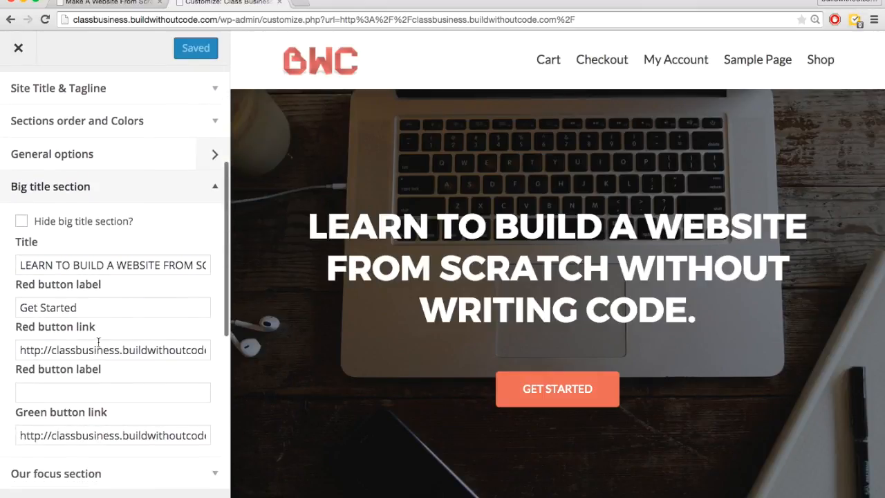
pyautogui.tripleClick(89, 349)
pyautogui.press('super+v')
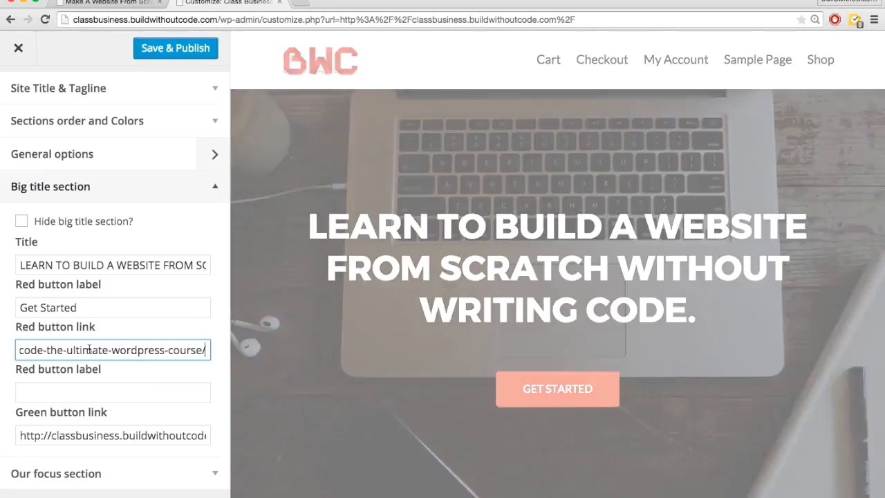
pyautogui.click(196, 243)
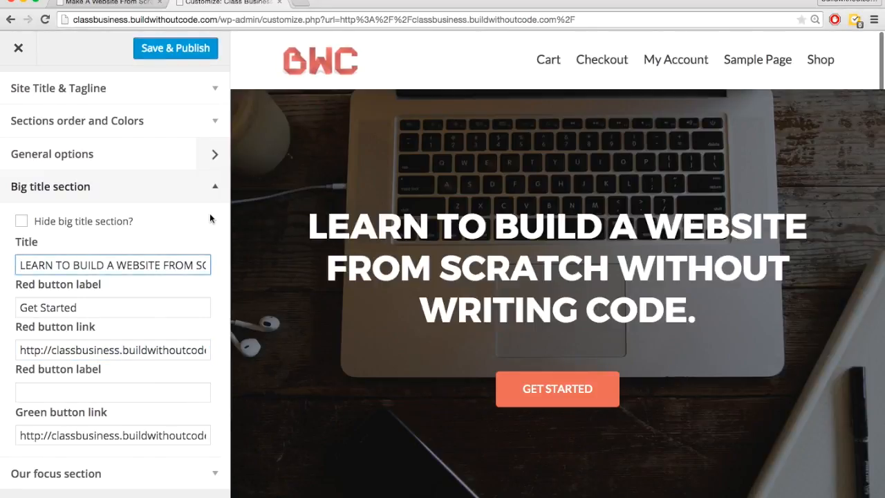
pyautogui.click(214, 186)
# Step: Replace the BottomButton Ribbon's button link with the copied product address in the Ribbon sections
pyautogui.scroll(-2, 200, 312)
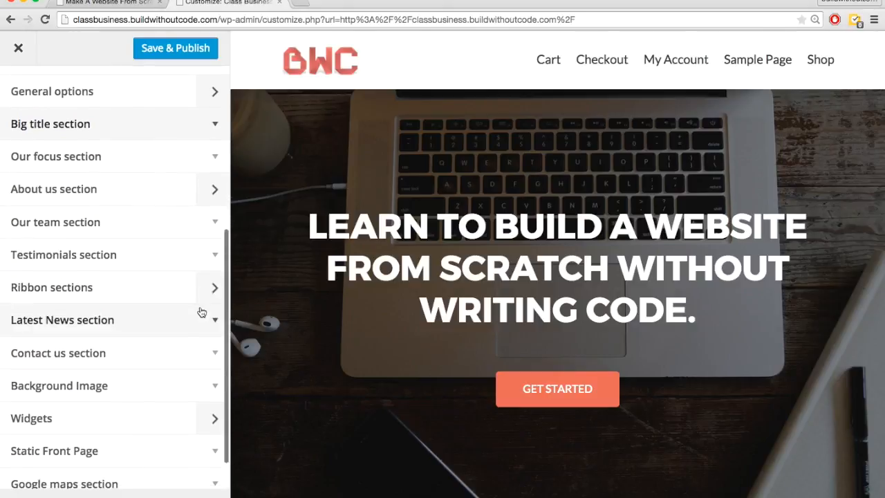
pyautogui.click(214, 286)
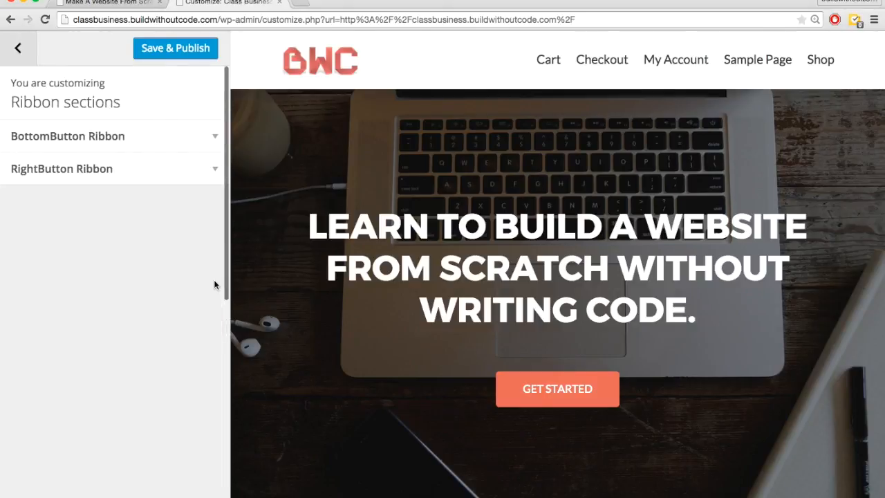
pyautogui.click(188, 134)
pyautogui.doubleClick(79, 279)
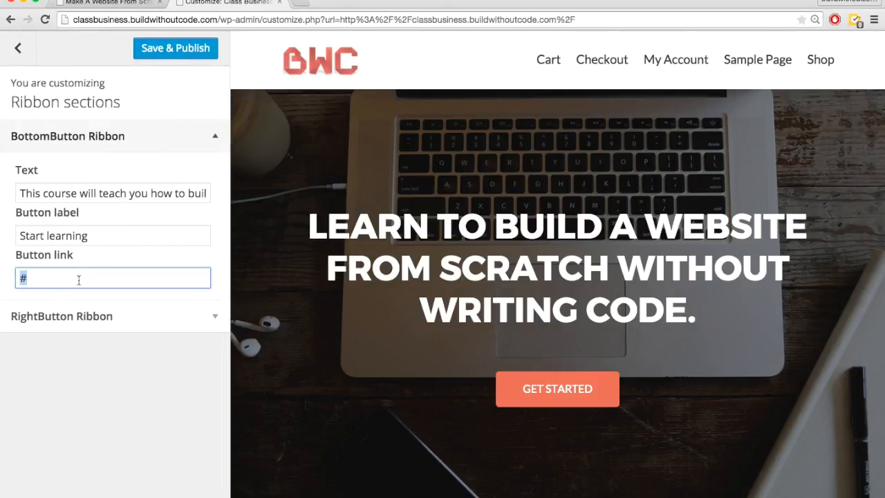
pyautogui.press('super+v')
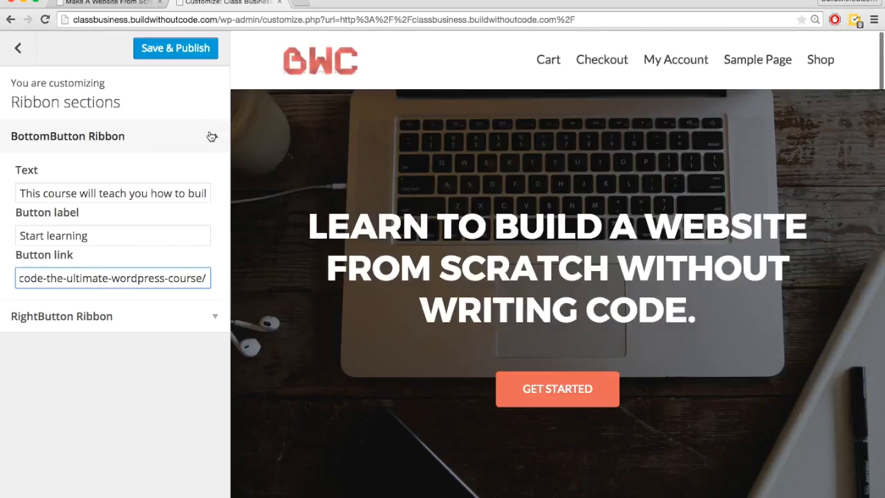
pyautogui.click(211, 136)
# Step: Replace the RightButton Ribbon's button link with the copied product address, and save and publish the customizations
pyautogui.click(212, 166)
pyautogui.doubleClick(109, 310)
pyautogui.press('super+v')
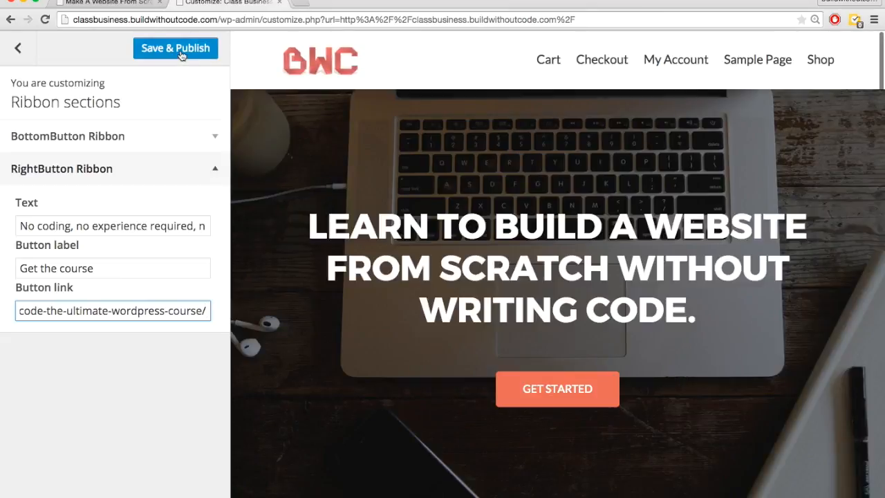
pyautogui.click(179, 48)
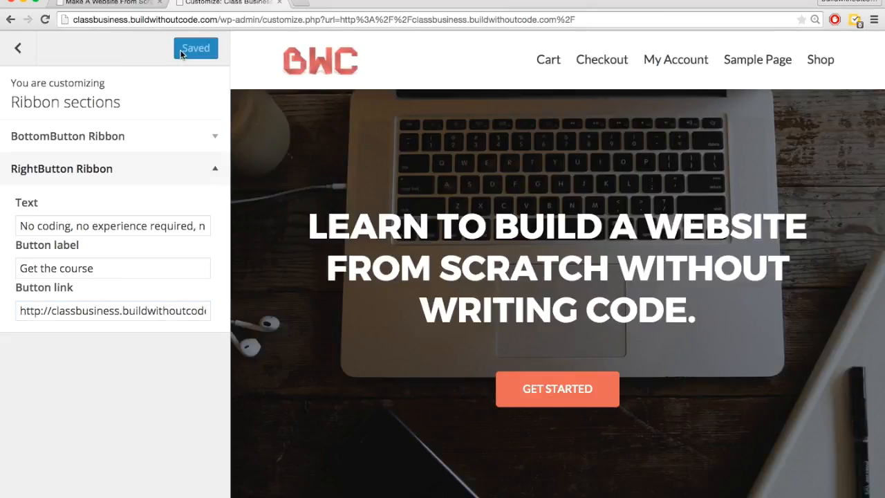